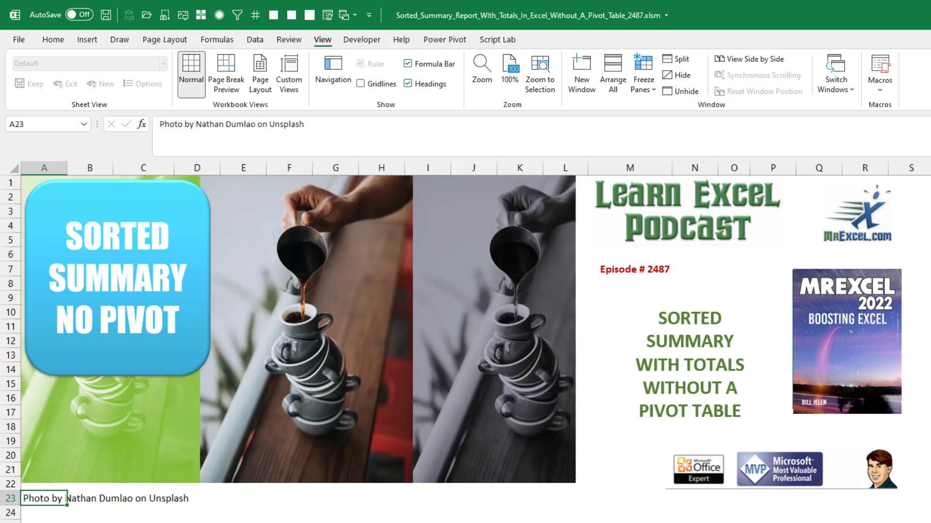
- Move from the title sheet to the UCF Accounting Conference sheet
key("ctrl+Page_Down")
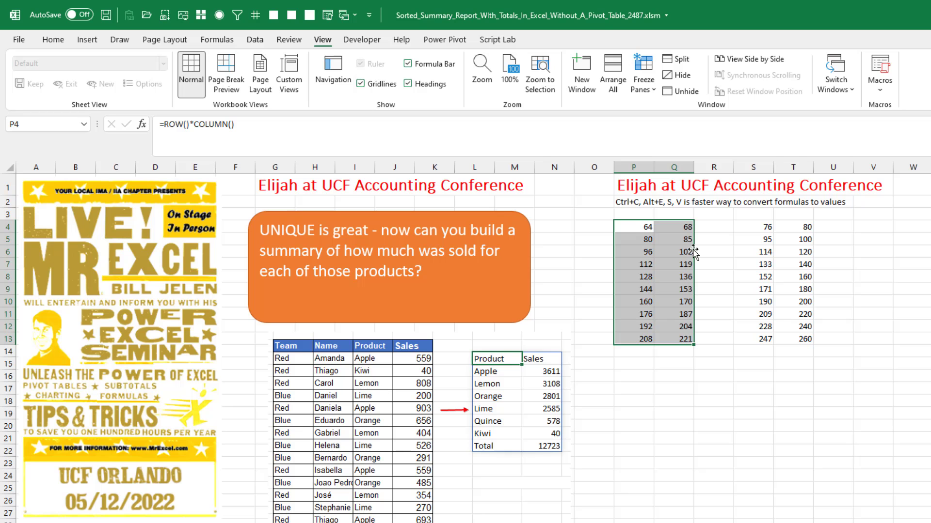
- Convert the P4:Q13 formula results to static values with Copy Here as Values Only
left_click_drag(694, 252, 682, 256)
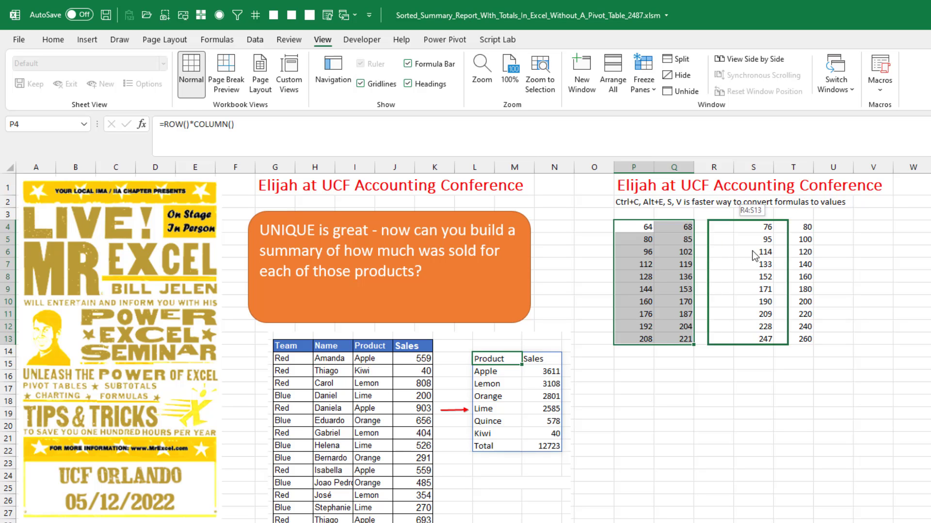
right_click(681, 255)
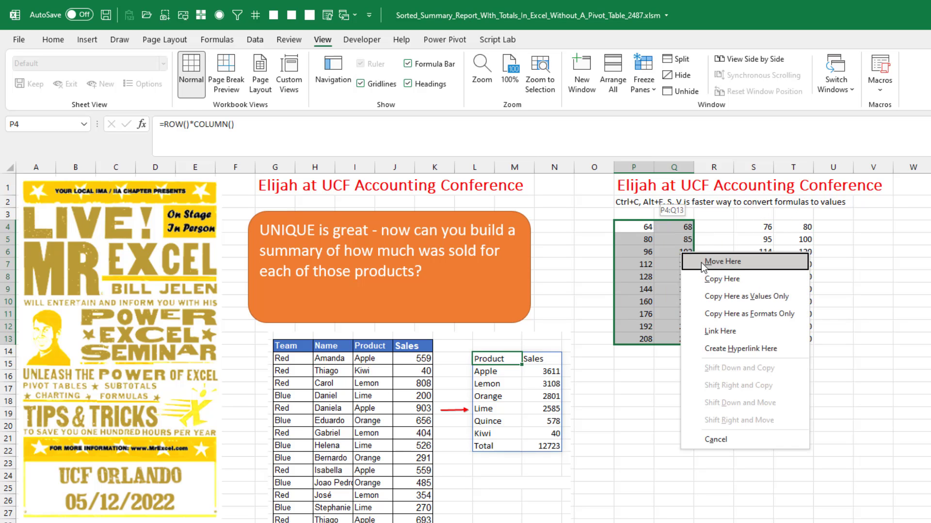
left_click(715, 297)
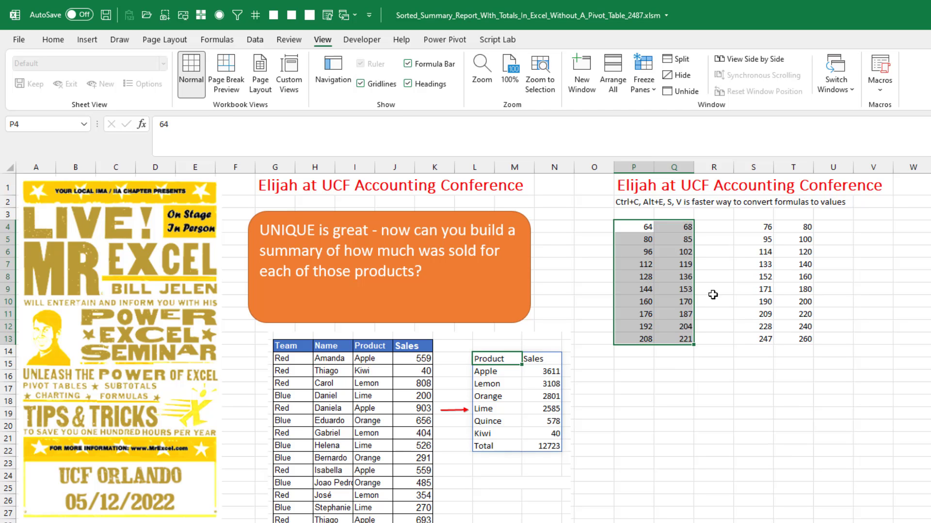
left_click_drag(753, 230, 786, 338)
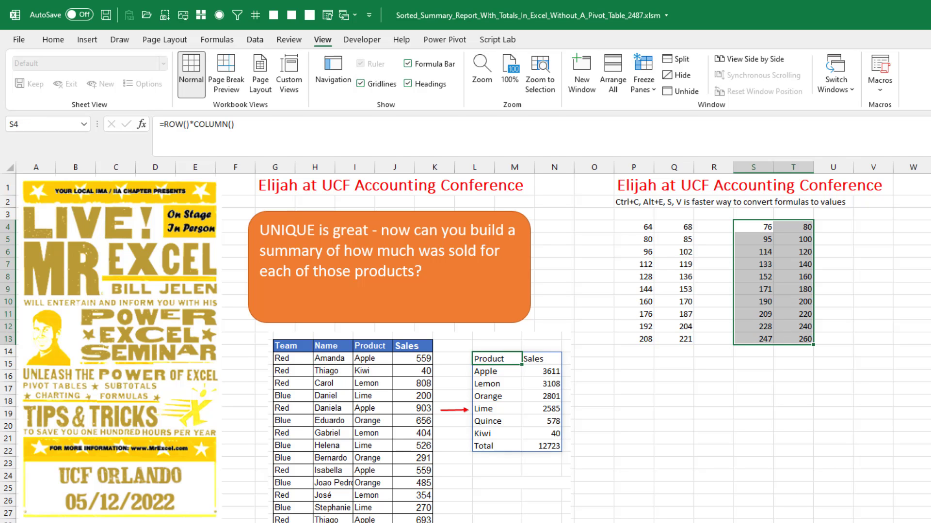
- Copy S4:T13 and paste it back in place as values only
key("ctrl+c")
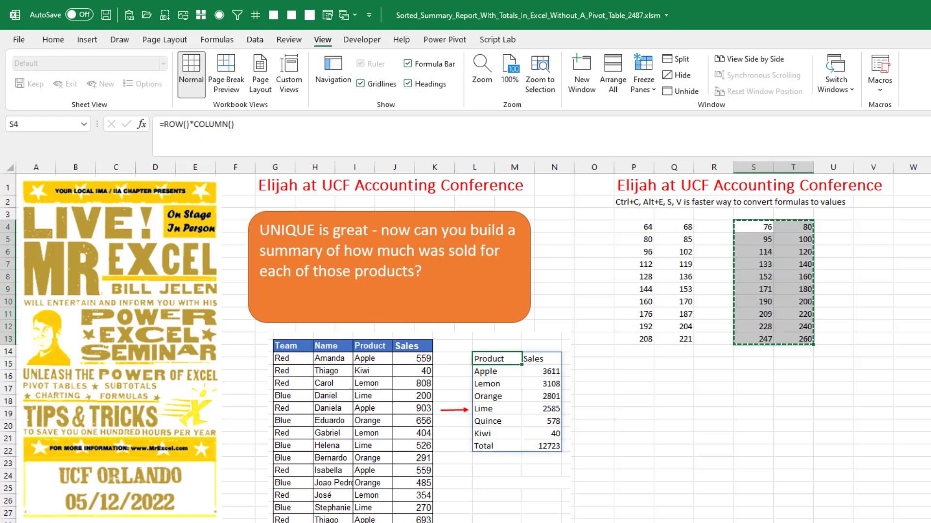
key("alt+e")
key("s")
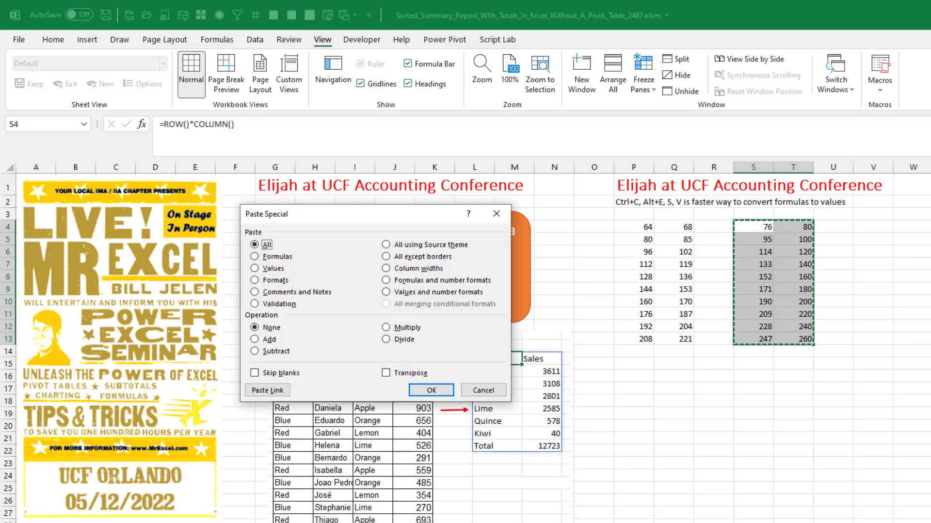
key("v")
key("Return")
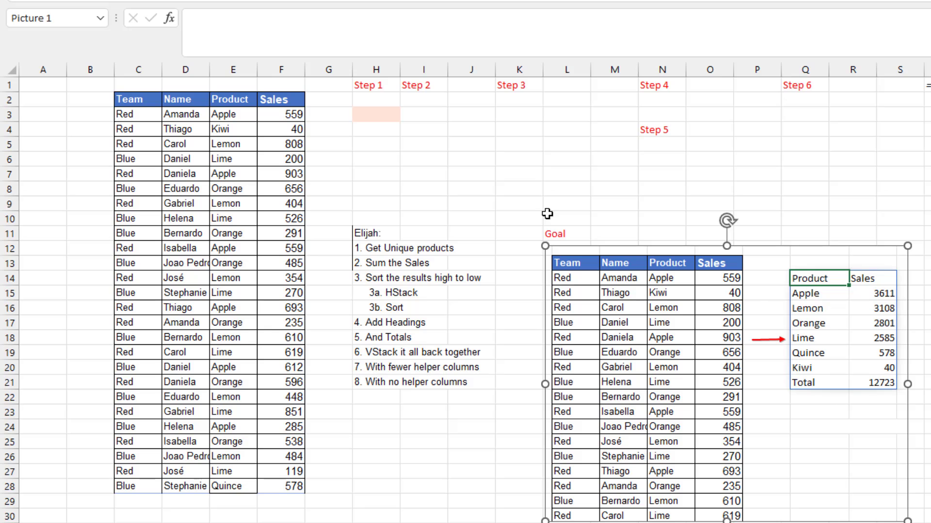
- Enter =UNIQUE(E3:E28) in H3 to spill the six product names
left_click(372, 115)
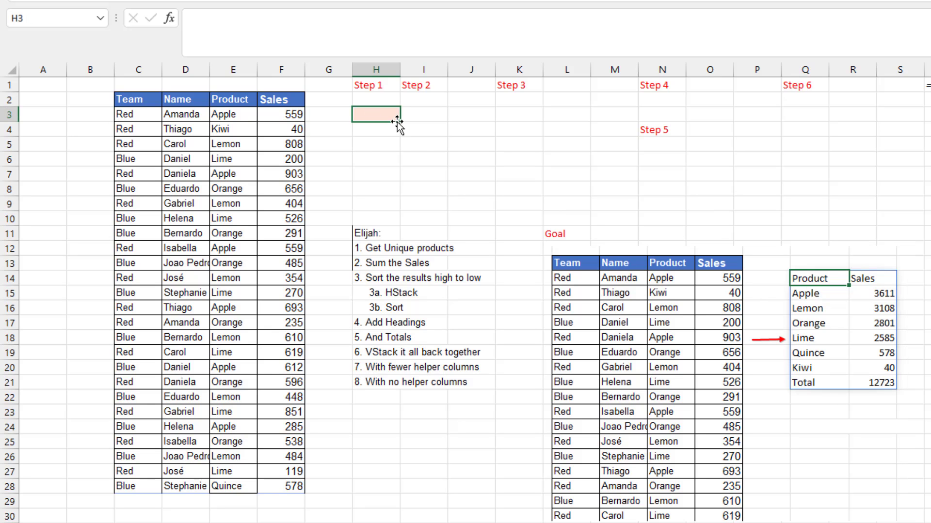
type("=UNIQ")
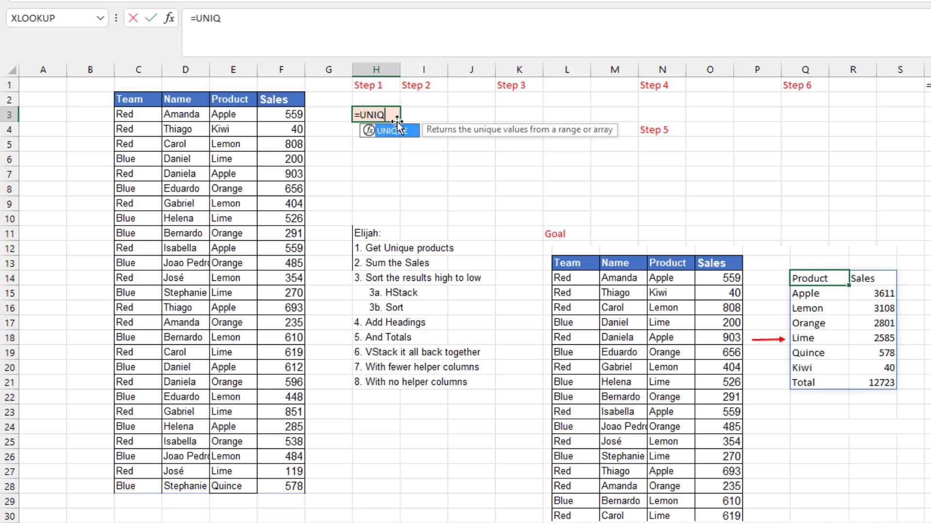
key("Tab")
key("Left")
key("Left")
key("Left")
key("ctrl+shift+Down")
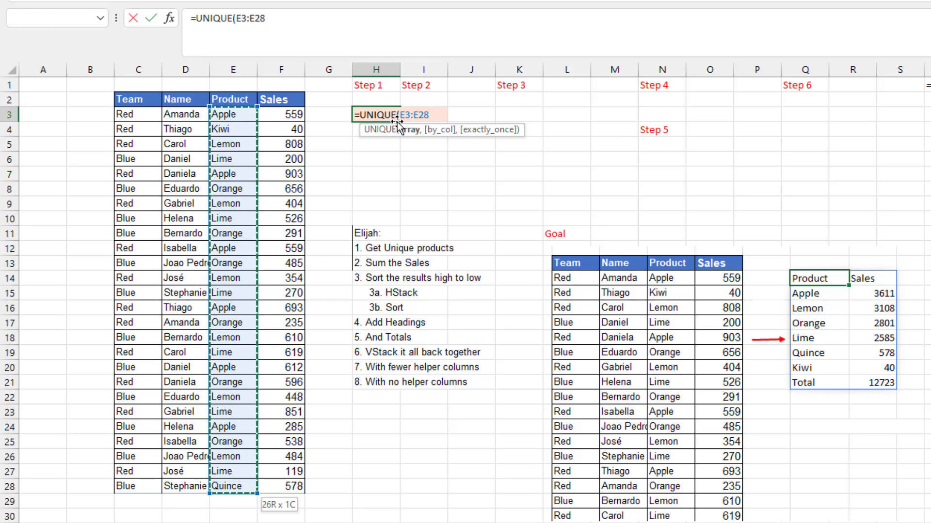
type(")")
key("Return")
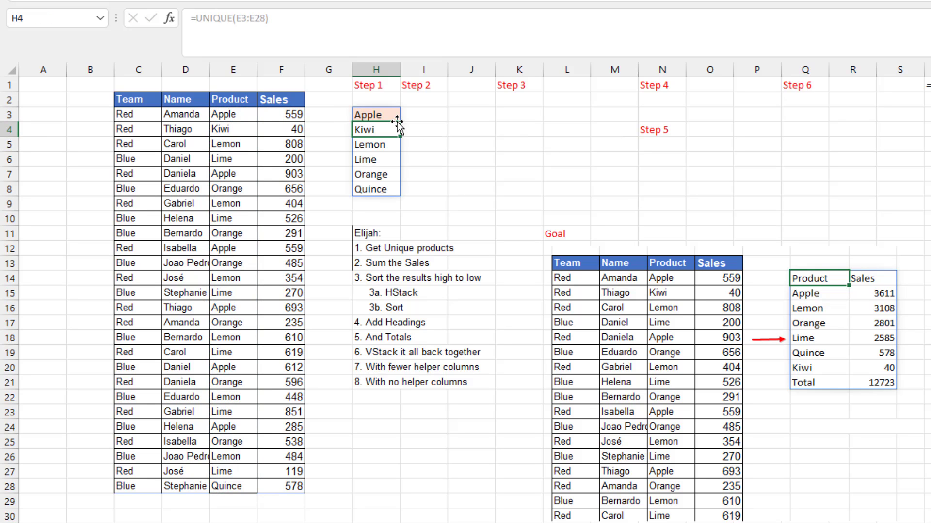
left_click(407, 115)
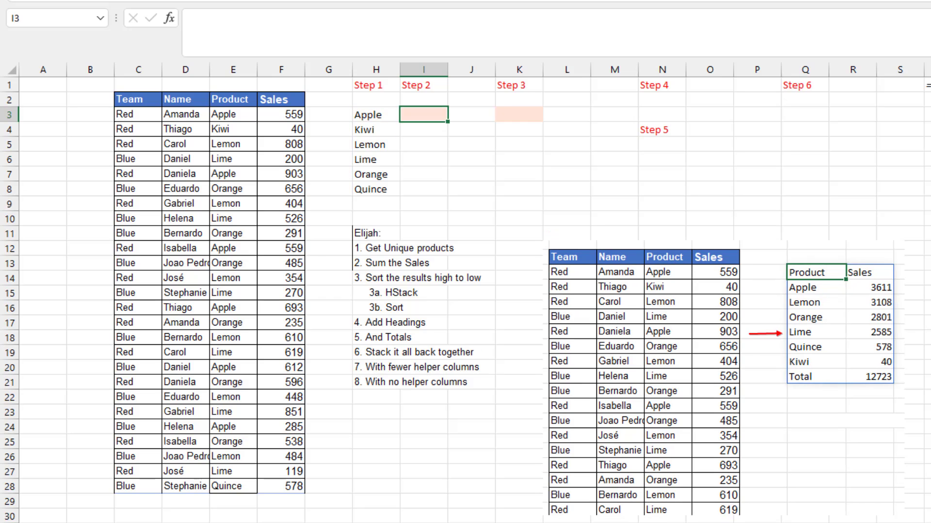
type("=S")
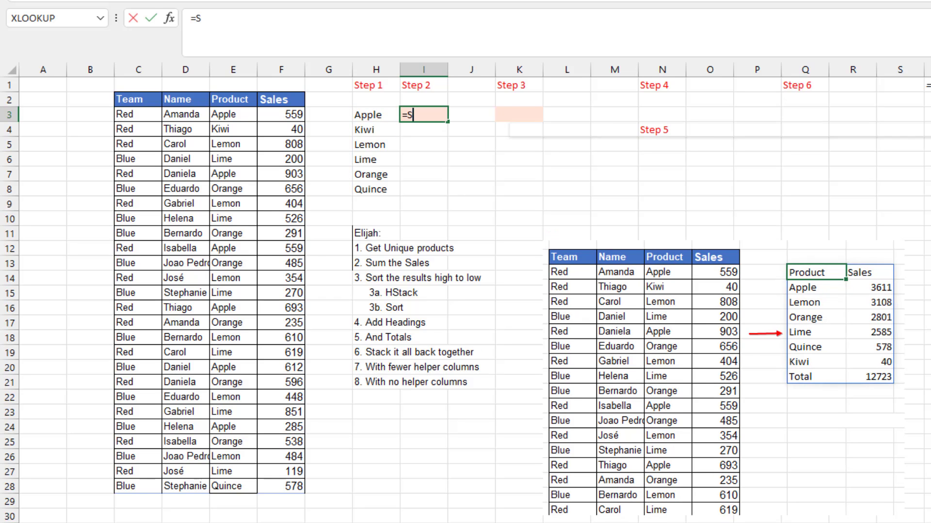
type("UMIFS(")
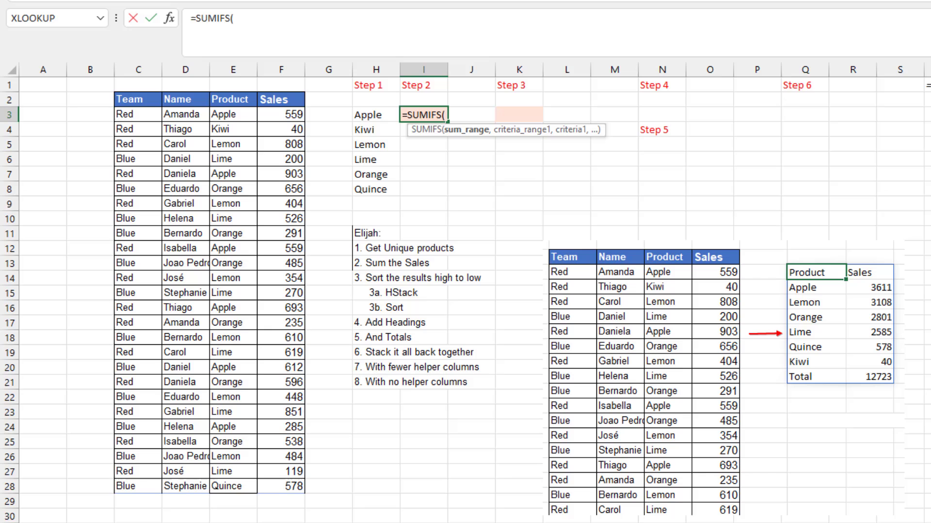
- Enter =SUMIFS(F3:F28,E3:E28,H3#) in I3 to total sales per product
key("Left")
key("Left")
key("Left")
key("ctrl+shift+Down")
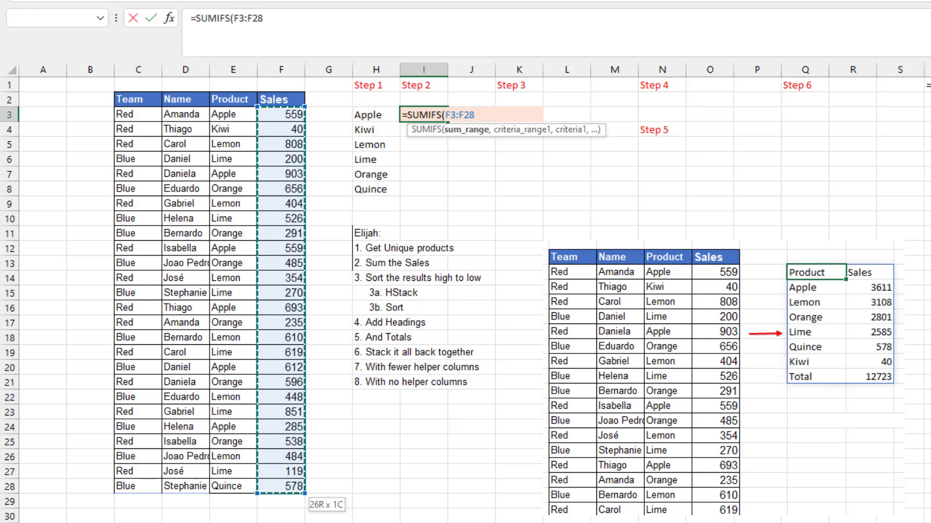
type(",")
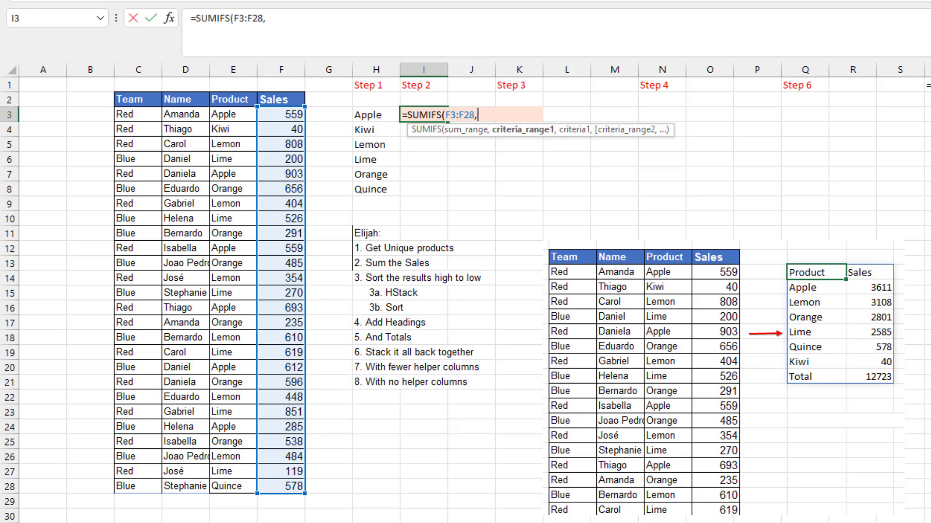
key("Left")
key("Left")
key("Left")
key("Left")
key("ctrl+shift+Down")
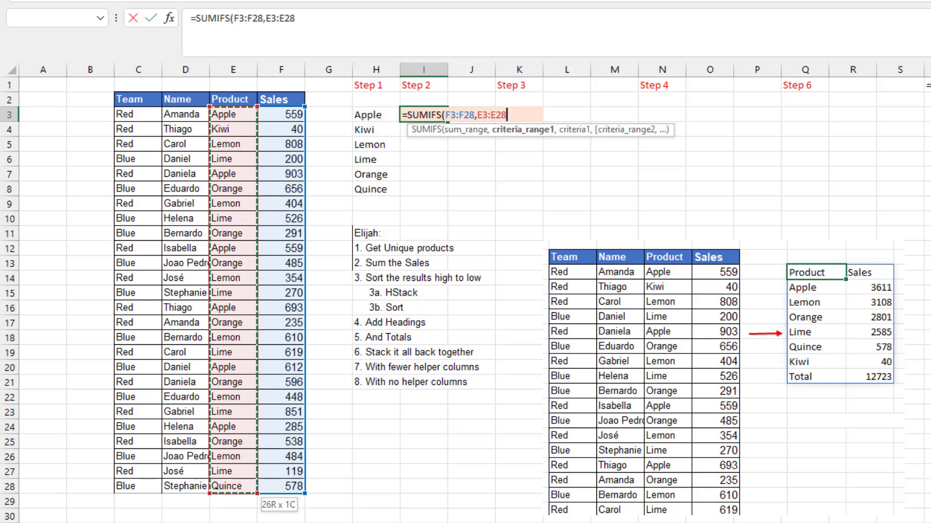
type(",")
key("Left")
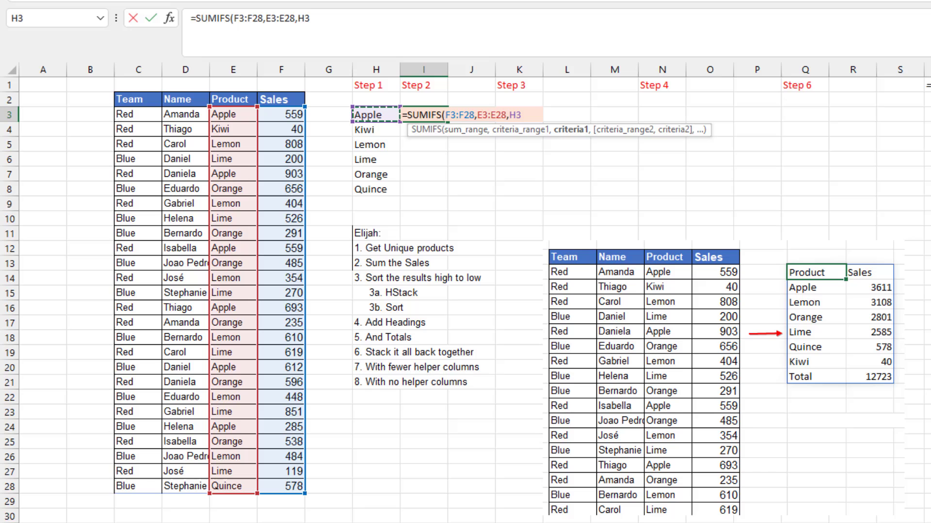
type("#")
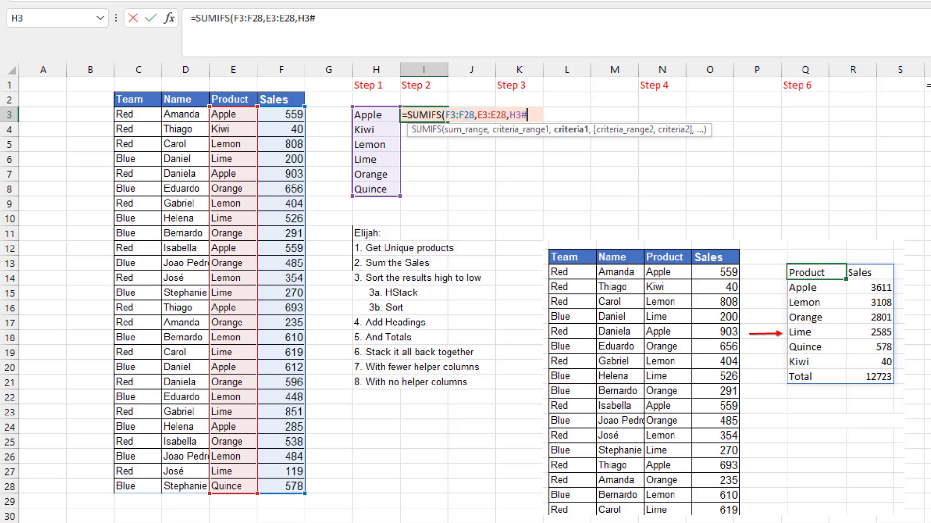
type(")")
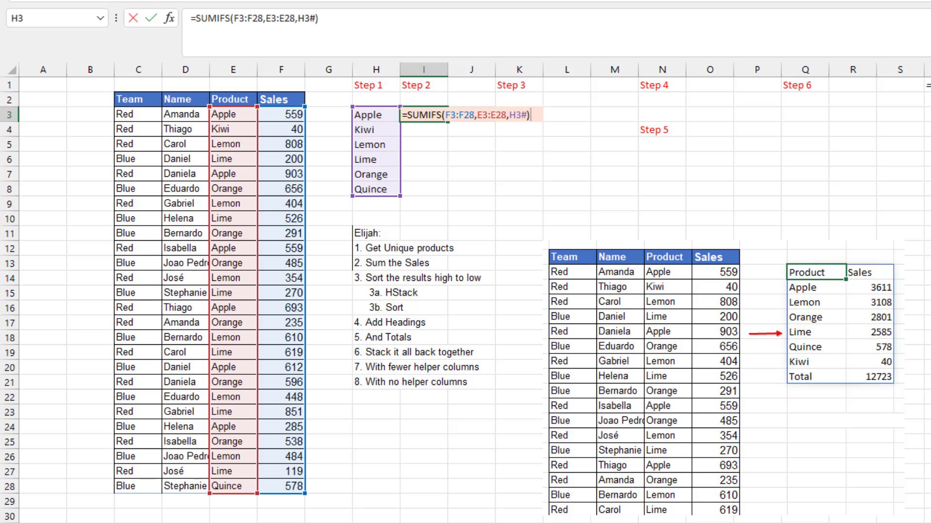
key("Return")
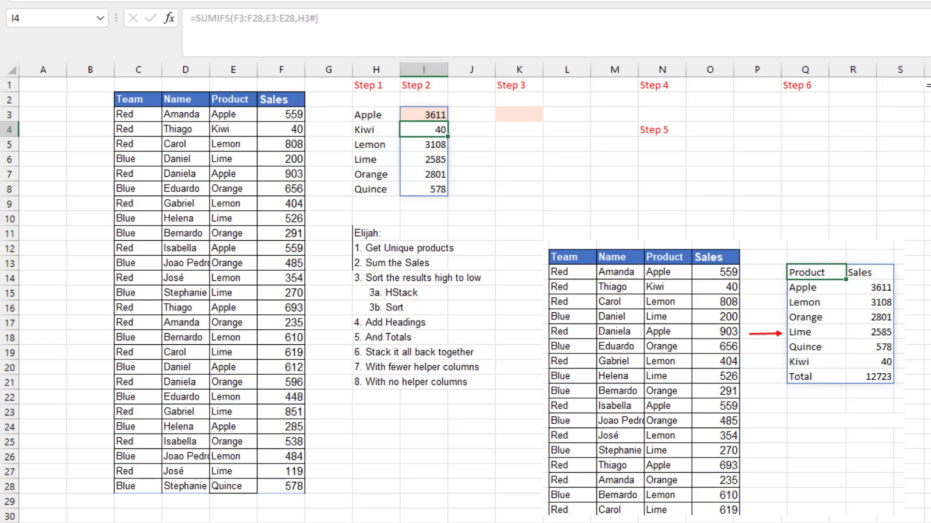
- Review the UNIQUE and SUMIFS formulas in H3 and I3
key("Up")
key("Left")
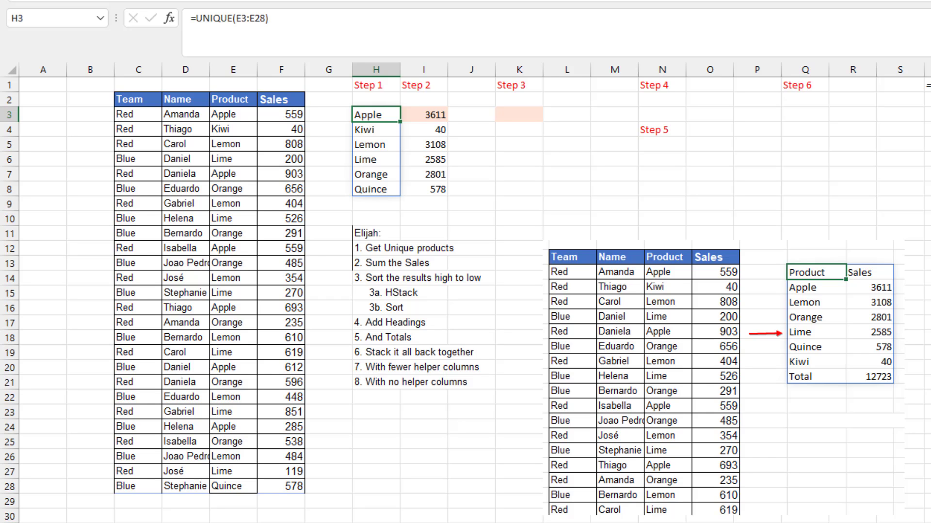
key("Right")
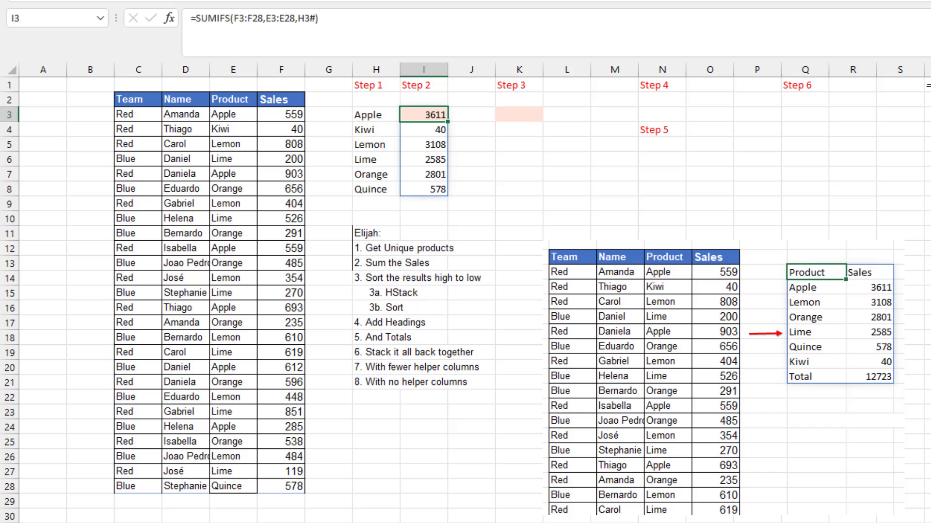
key("Right")
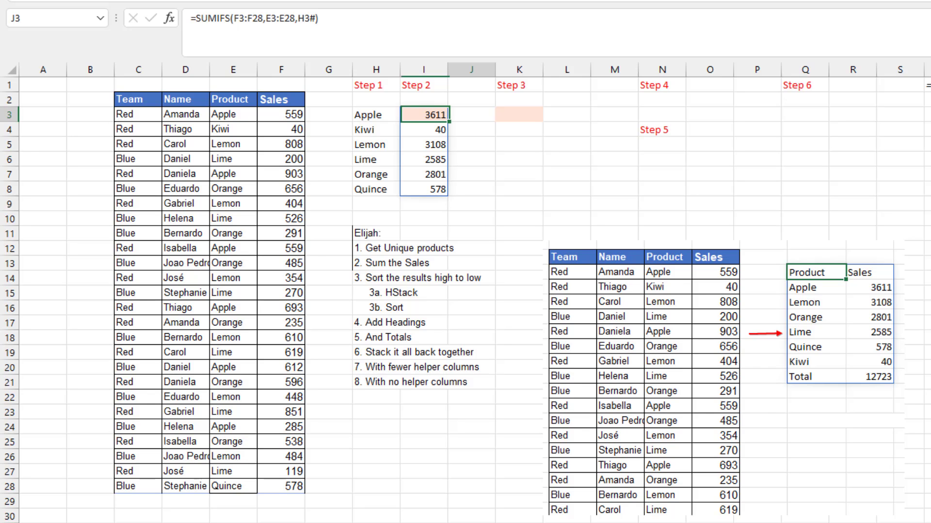
- Enter =HSTACK(H3#,I3#) in K3 to join products and their totals
key("Right")
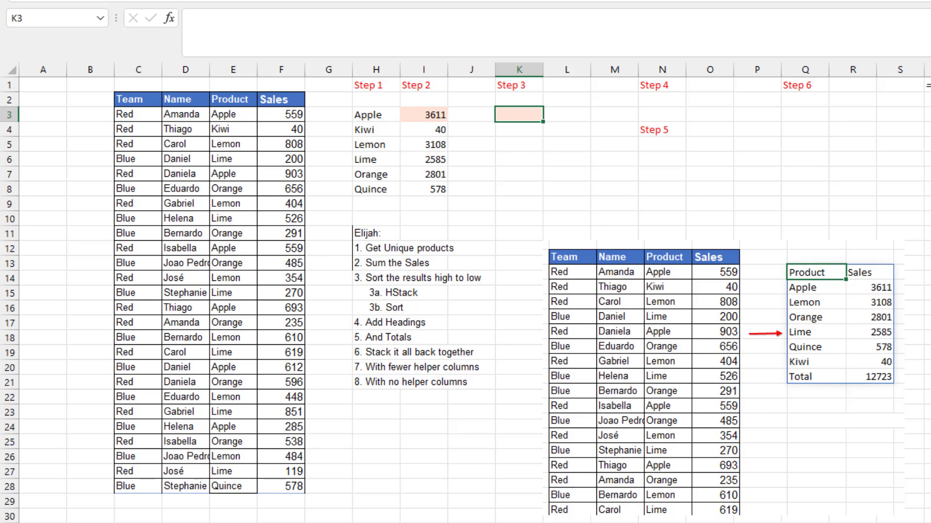
type("=HSTACK(")
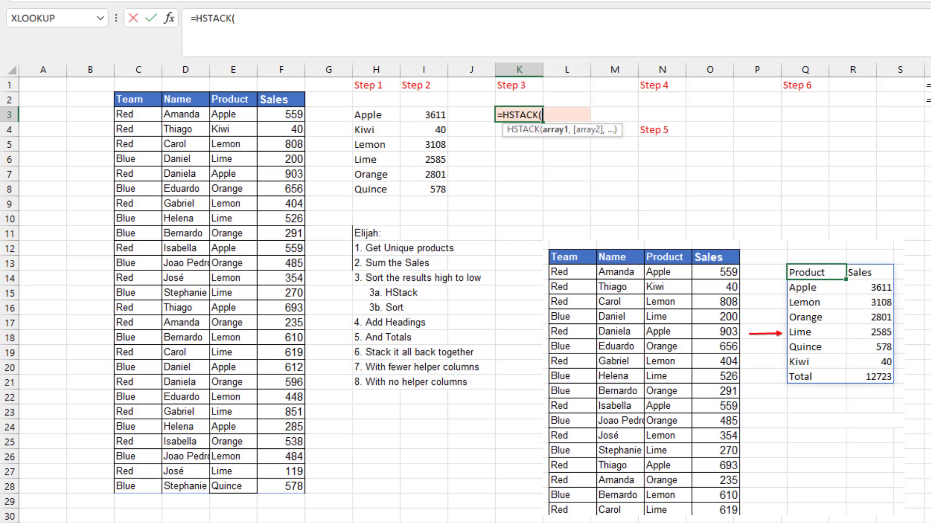
key("Left")
key("Left")
key("Left")
type("#")
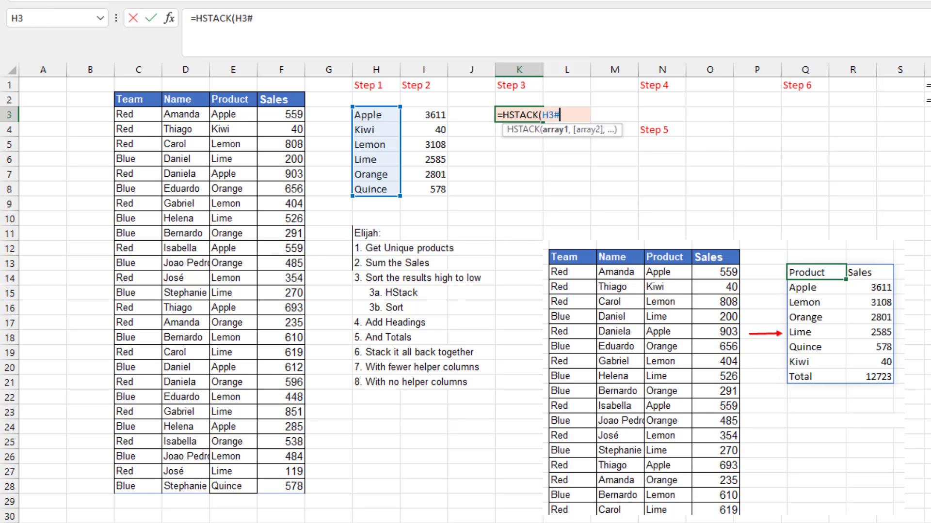
type(",")
key("Left")
key("Left")
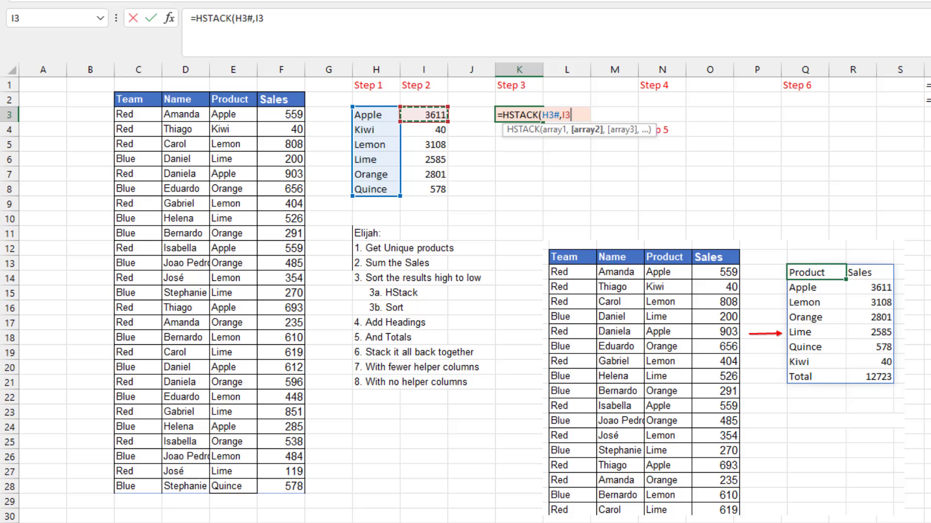
type("#)")
key("Return")
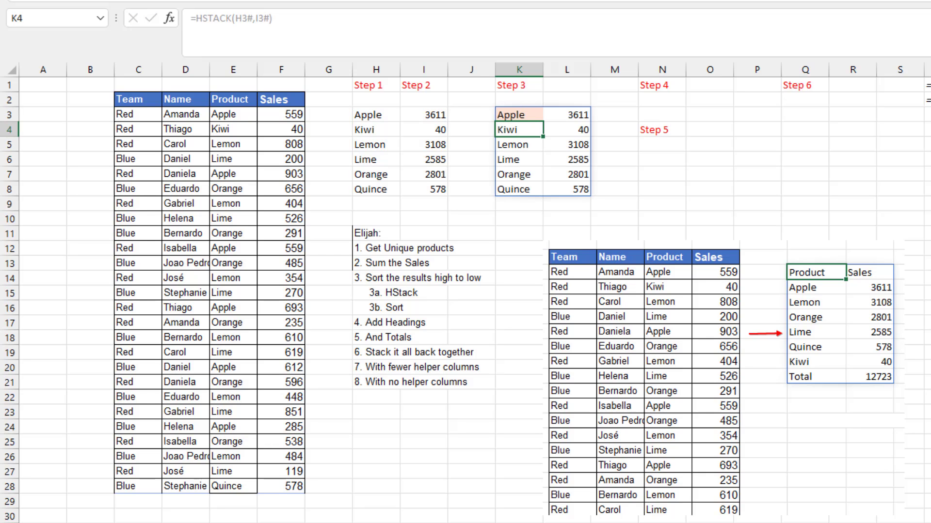
key("Up")
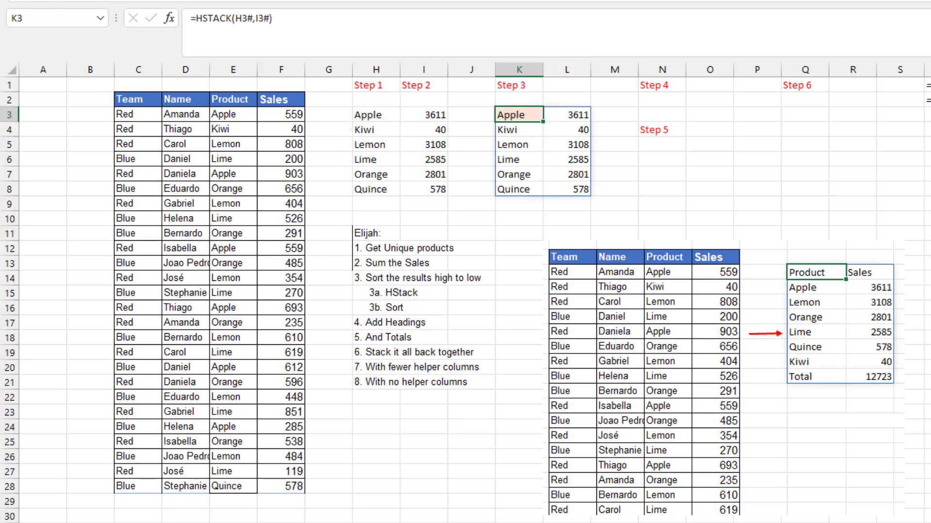
- Change K3 to =SORT(HSTACK(H3#,I3#),2,-1) to sort by sales descending
key("F2")
key("Home")
key("Right")
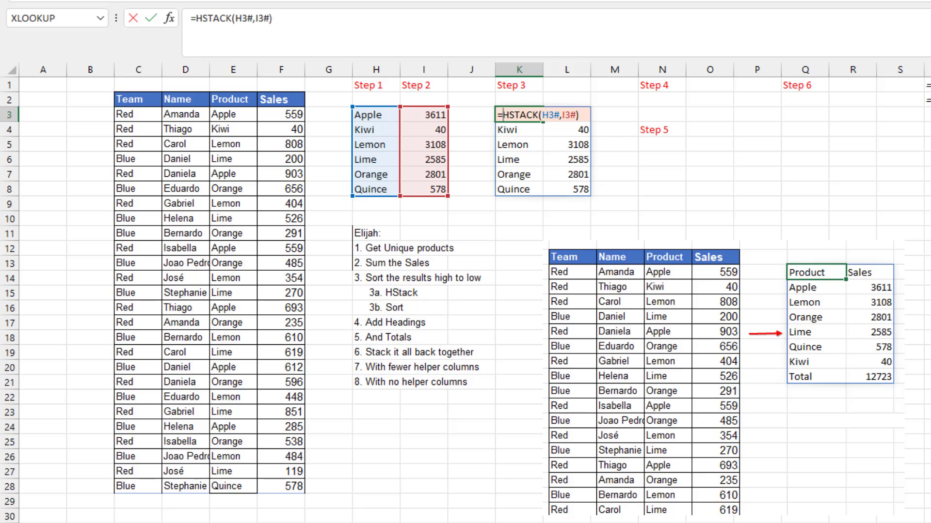
type("SORT(")
key("End")
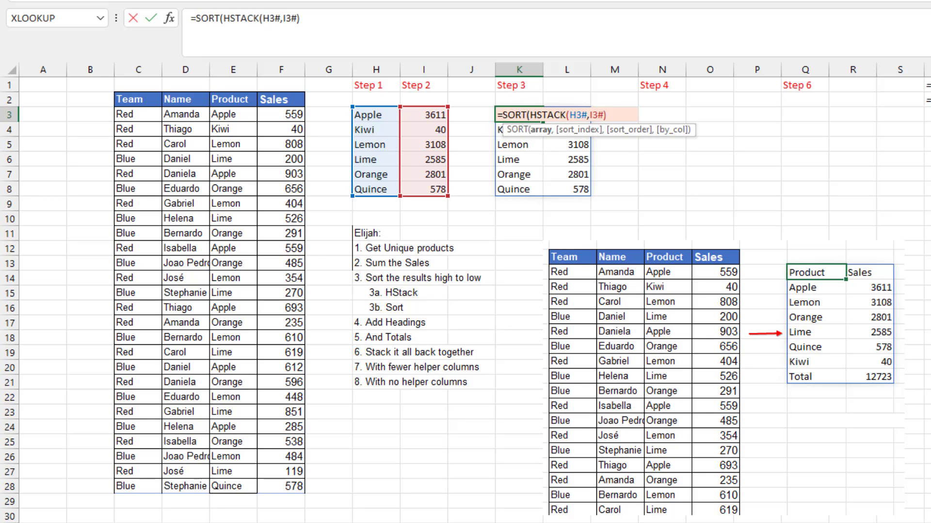
type(",2,-")
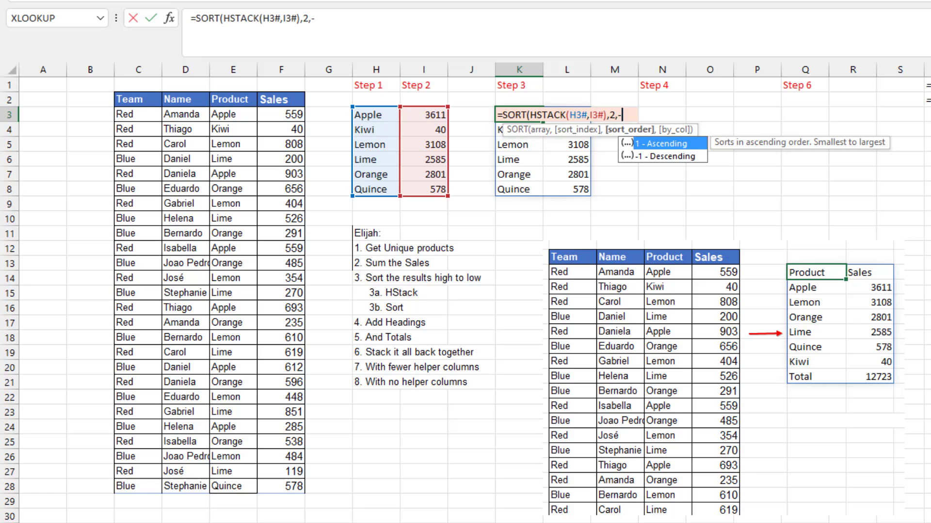
type("1)")
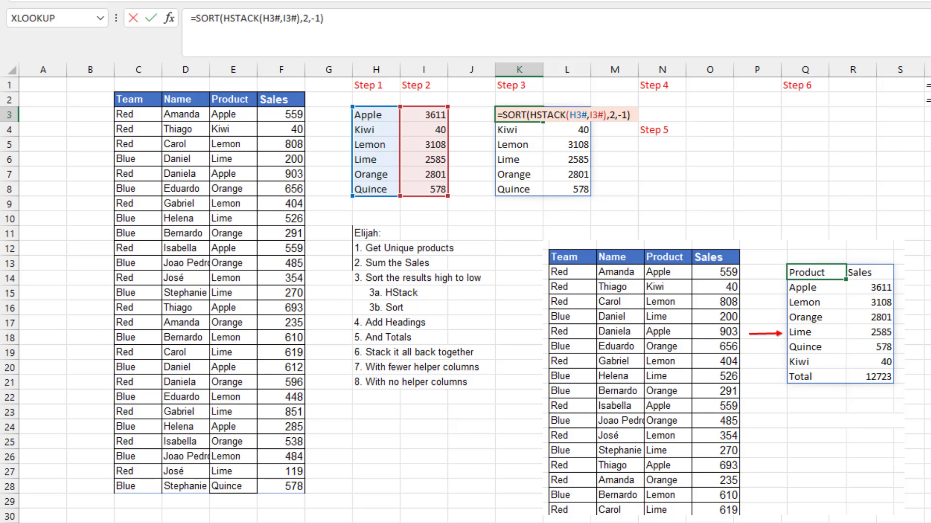
key("Return")
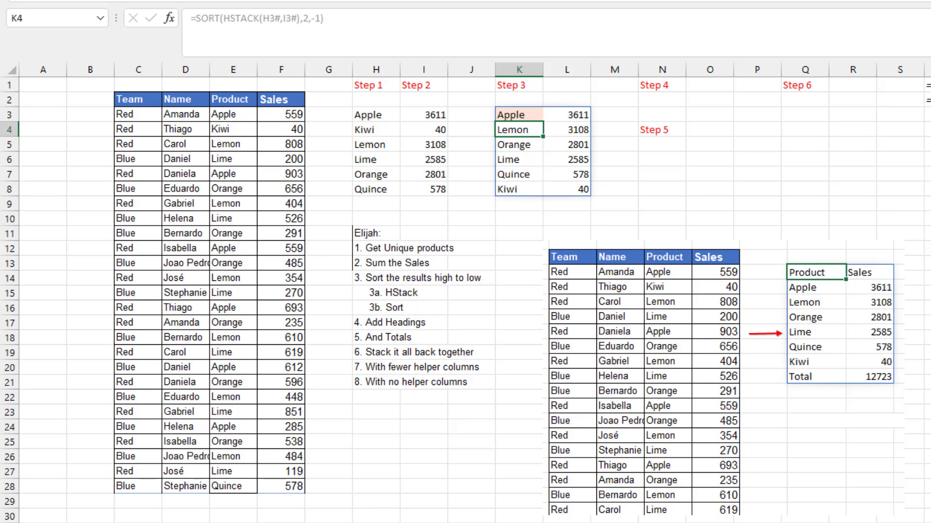
- Add a Step 4 headings formula referencing the Product and Sales headings
left_click(662, 100)
type("=")
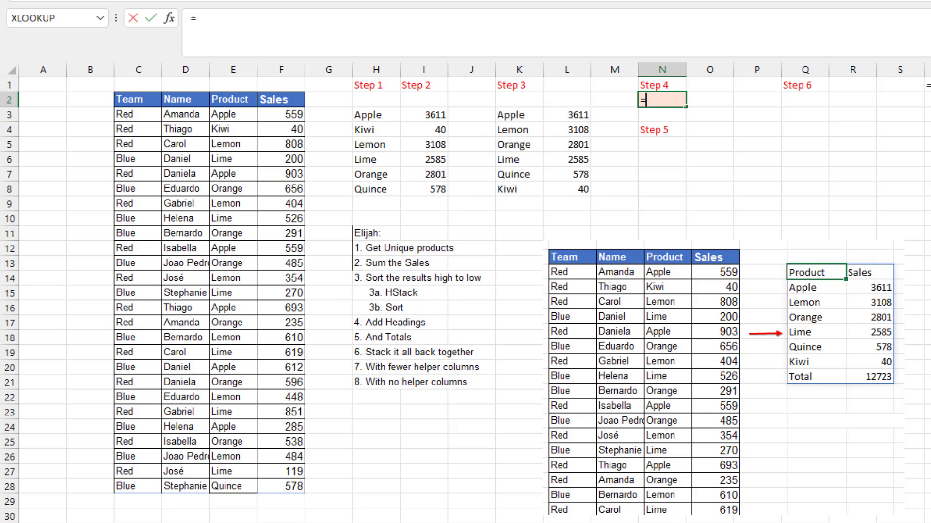
left_click_drag(233, 100, 275, 100)
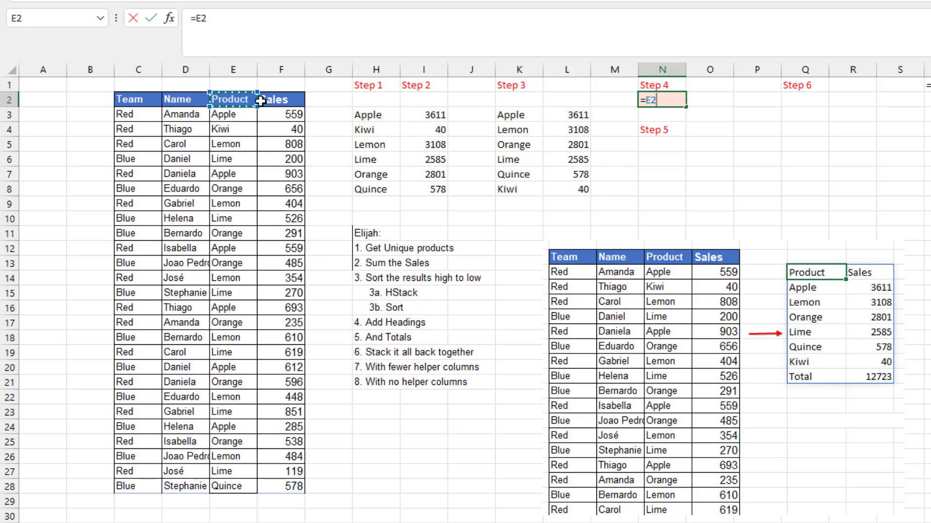
key("Return")
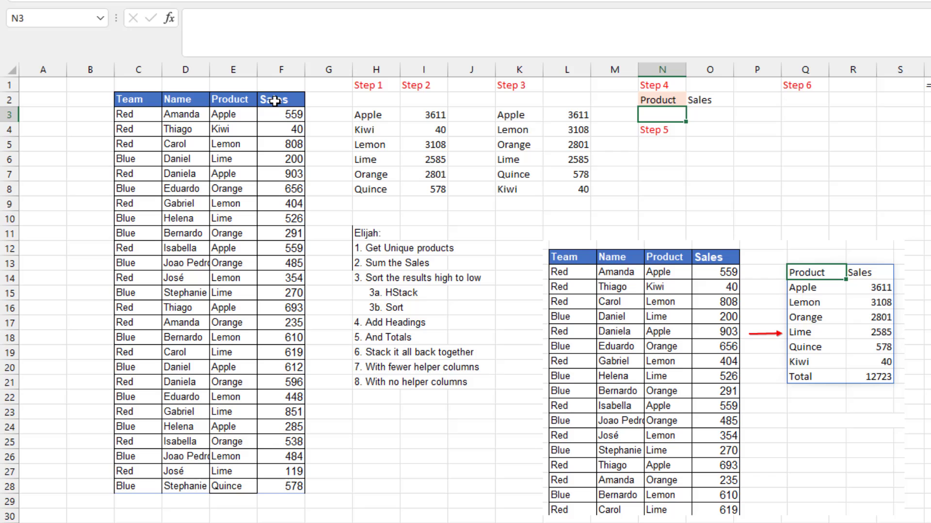
- Enter =HSTACK("Total",SUM(I3#)) in N3 for the 12,723 total row
key("Down")
key("Down")
key("Up")
key("Up")
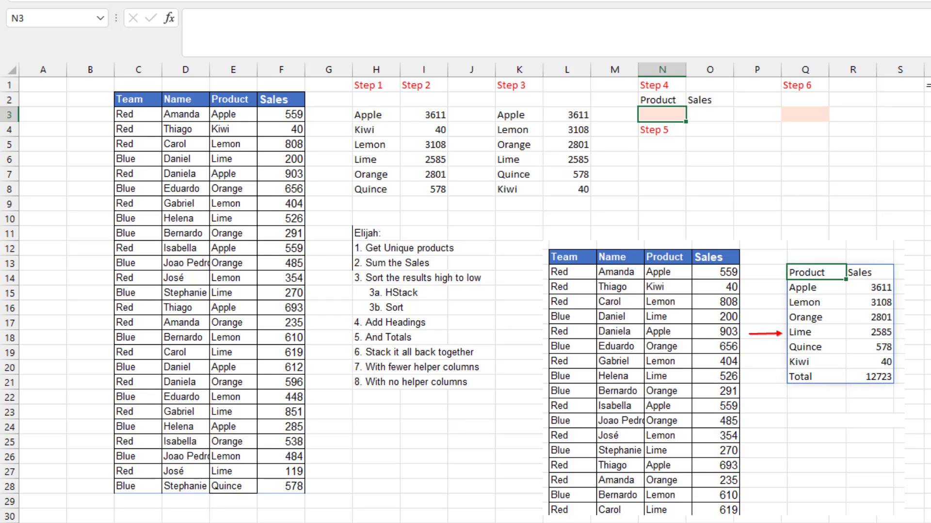
type("=HS")
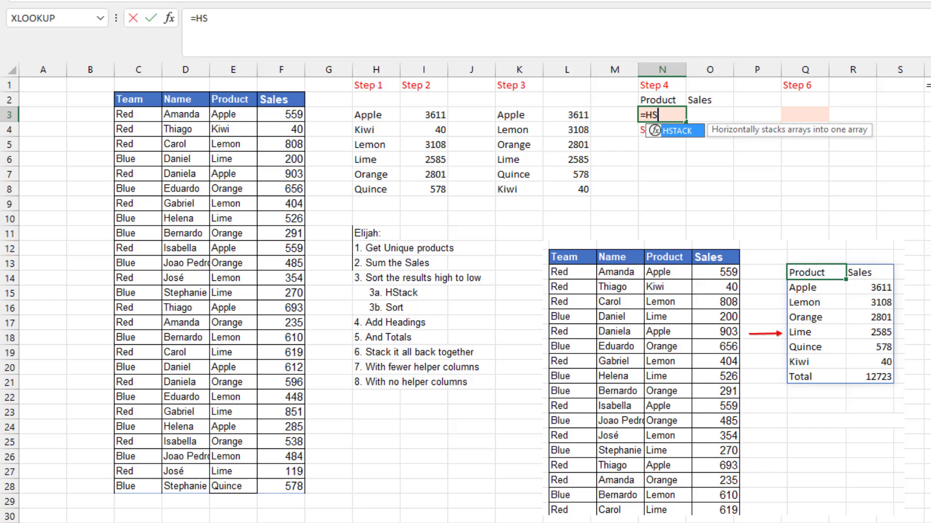
type("T")
key("Tab")
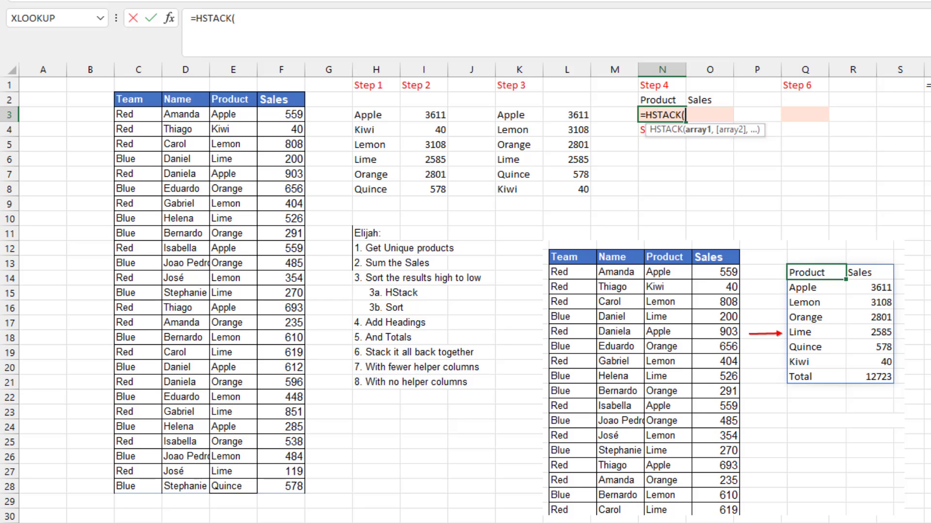
type("\"")
type("Total\"")
type(",")
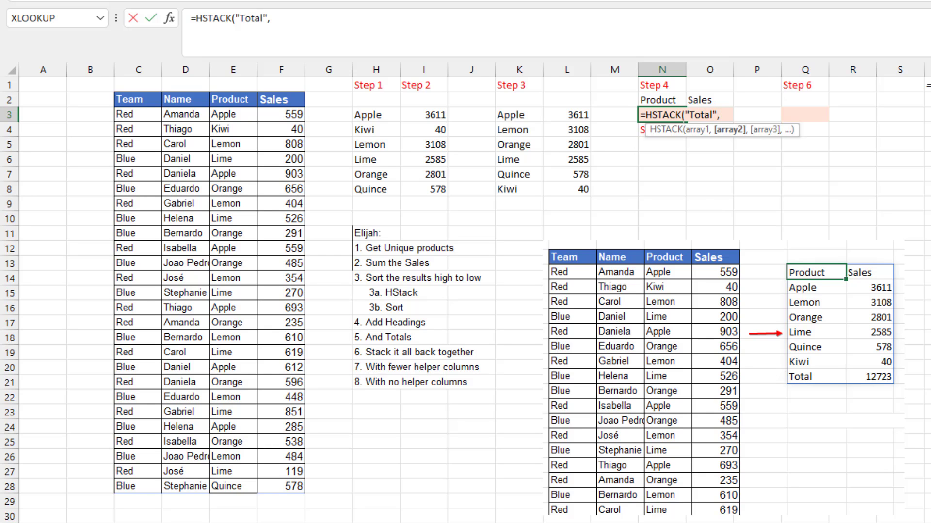
type("SUM(")
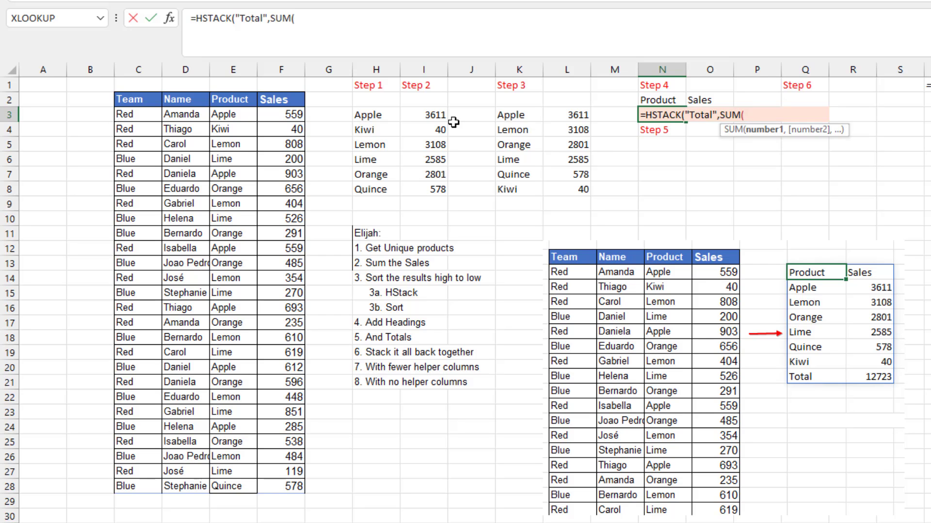
left_click(434, 115)
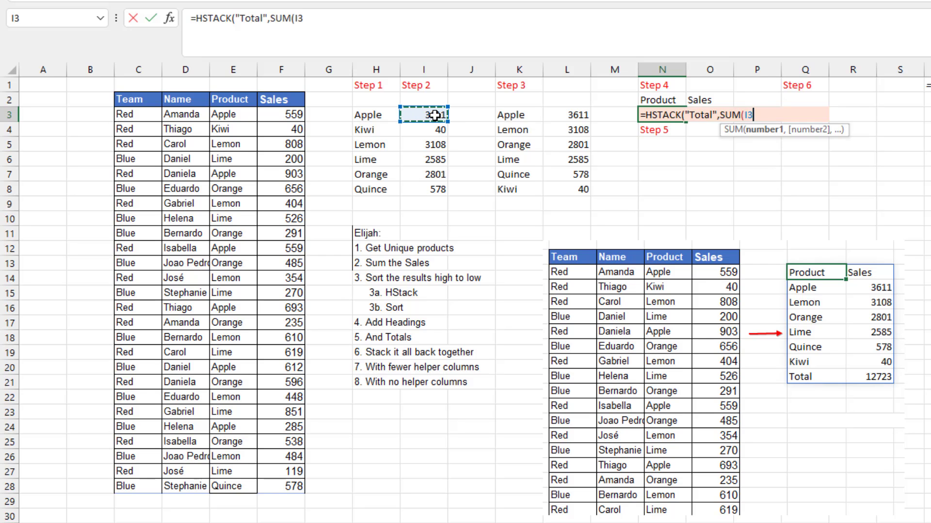
type("#)")
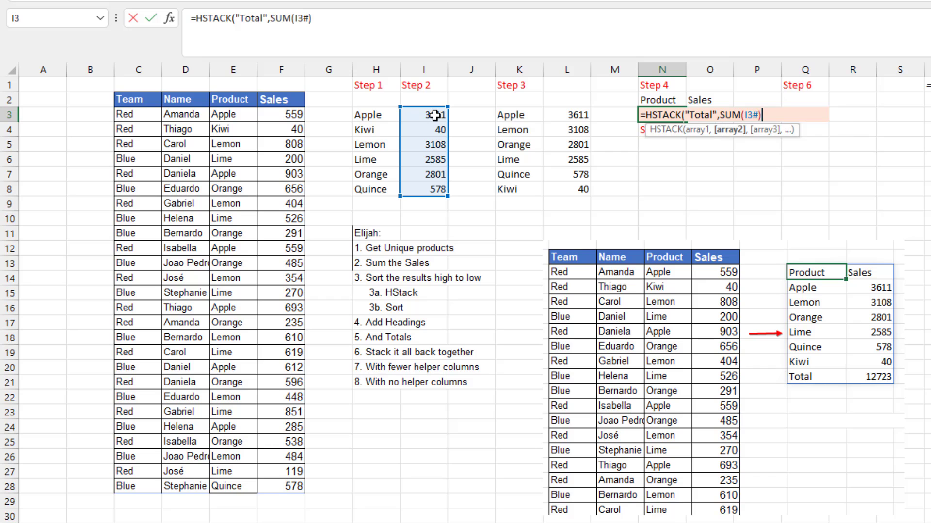
type(")")
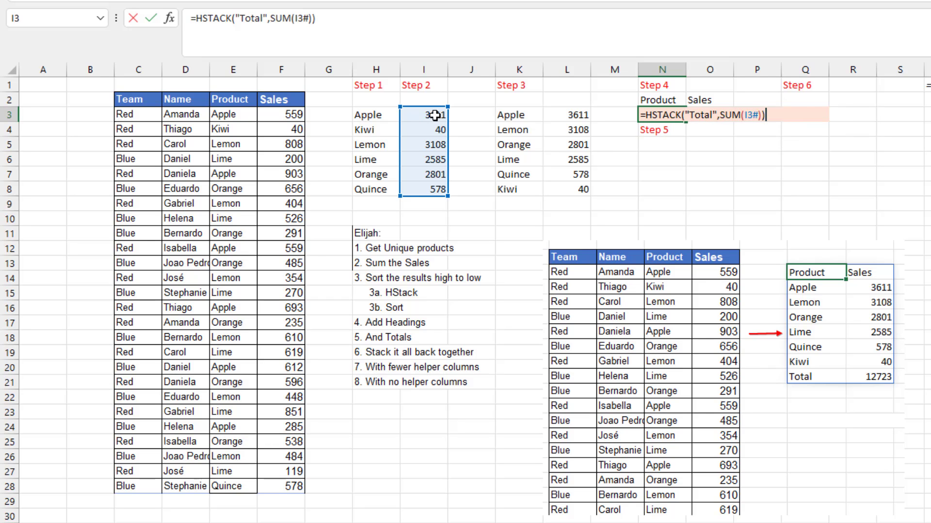
key("Return")
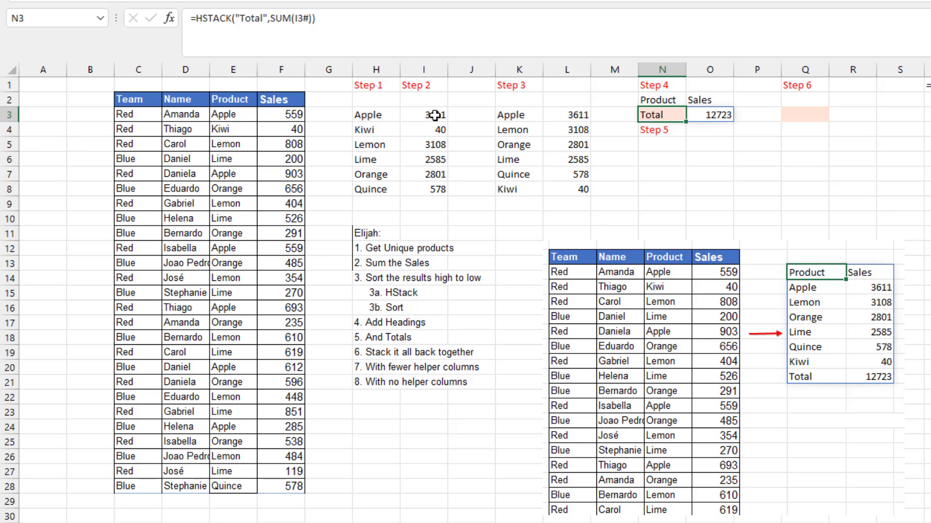
- Enter =VSTACK(N2#,K3#,N3#) in Q3 to stack headings, sorted sales and total
left_click(802, 115)
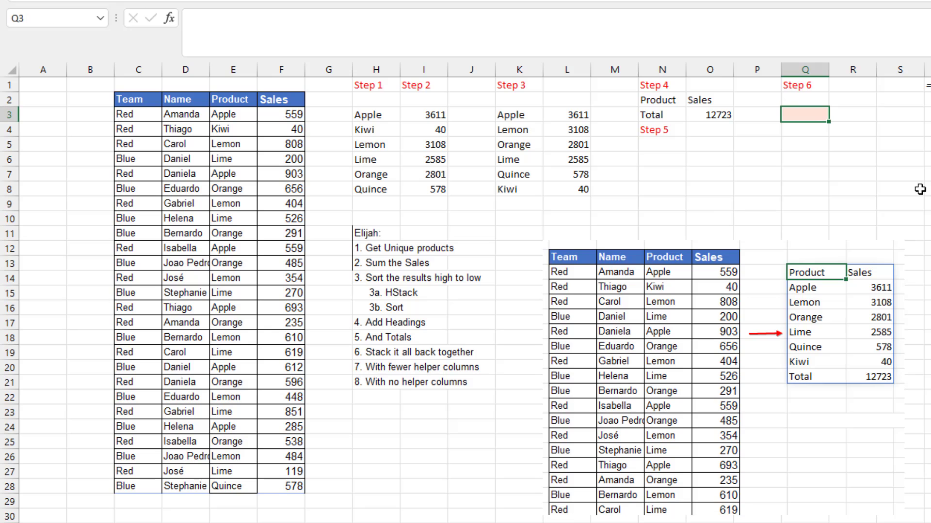
type("=vs")
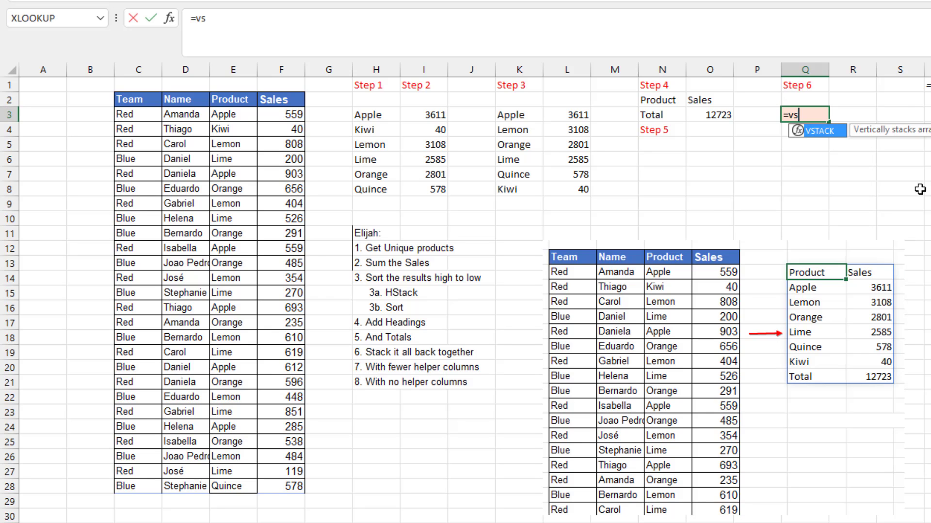
key("Tab")
key("Up")
key("Left")
key("Left")
key("Left")
type("#")
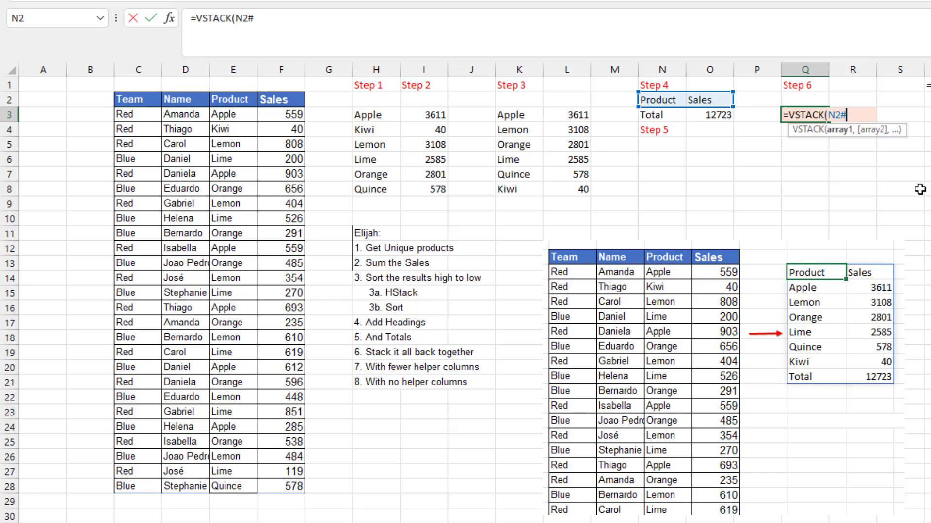
type(",")
key("Left")
key("Left")
key("Left")
key("Left")
key("Left")
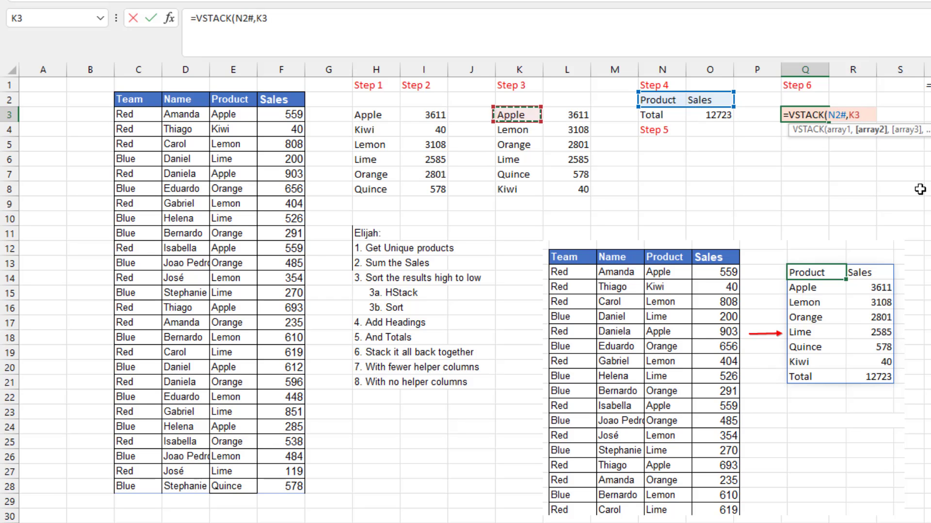
type("#,")
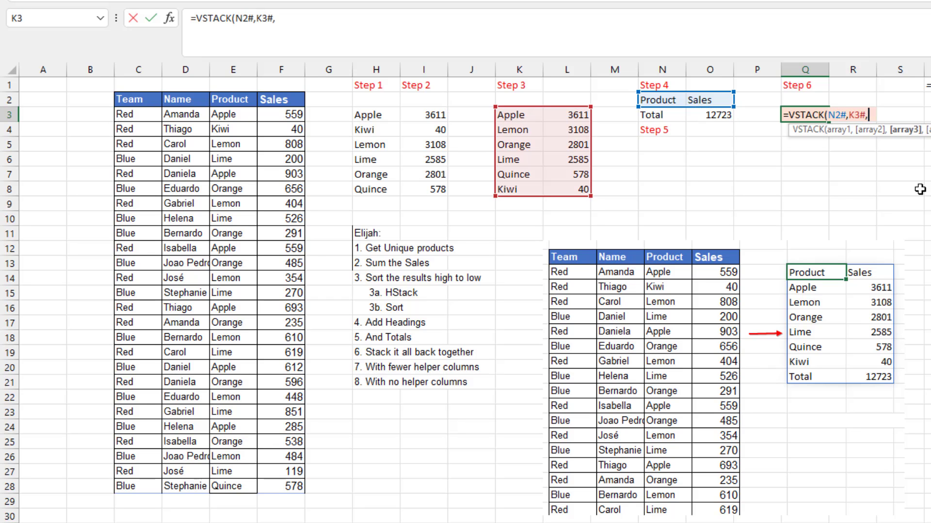
key("Left")
key("Left")
key("Left")
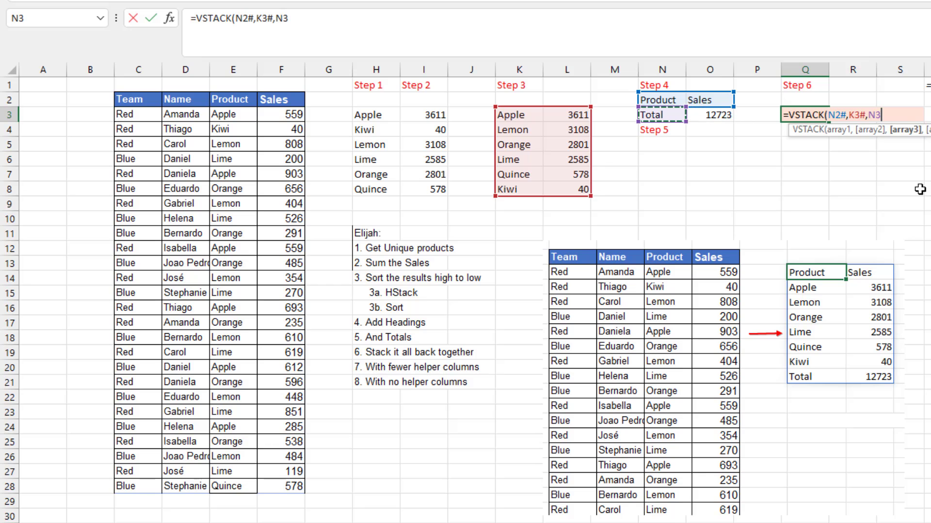
type("#)")
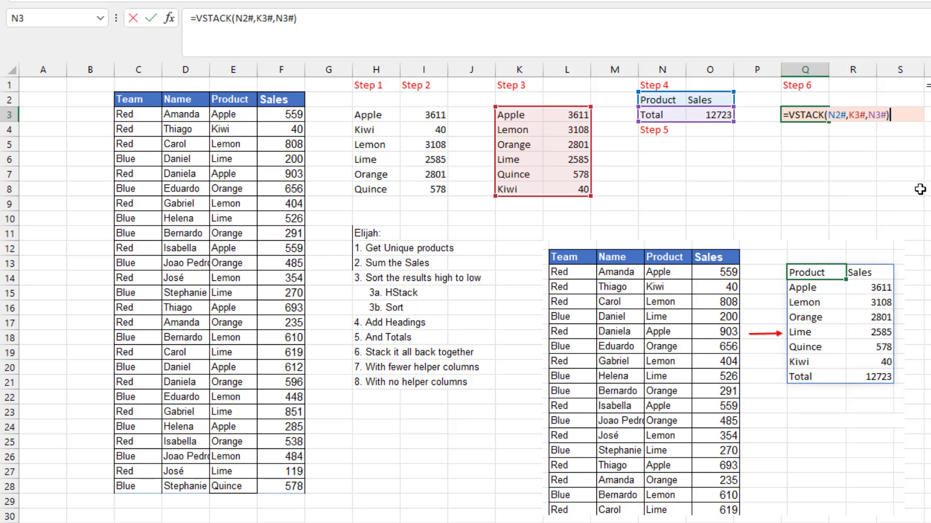
key("Return")
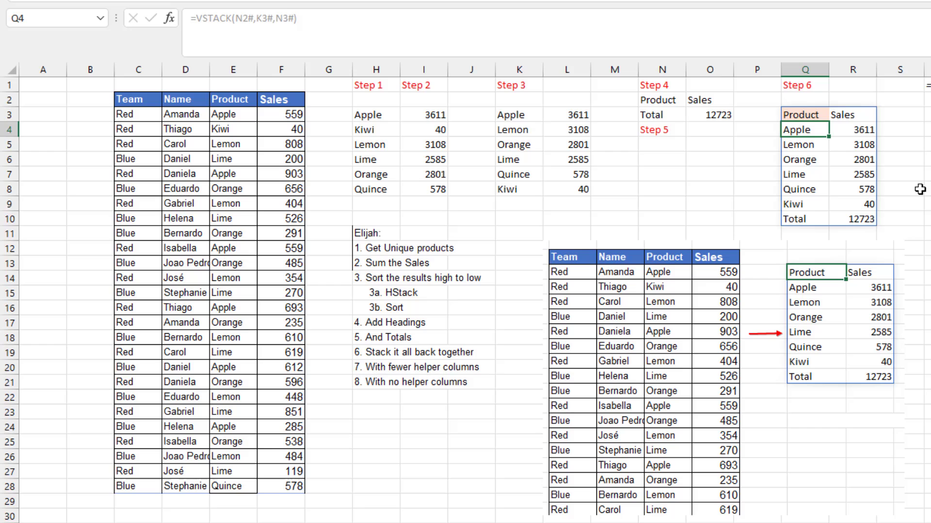
- Check the sales values down the stacked summary table
key("Up")
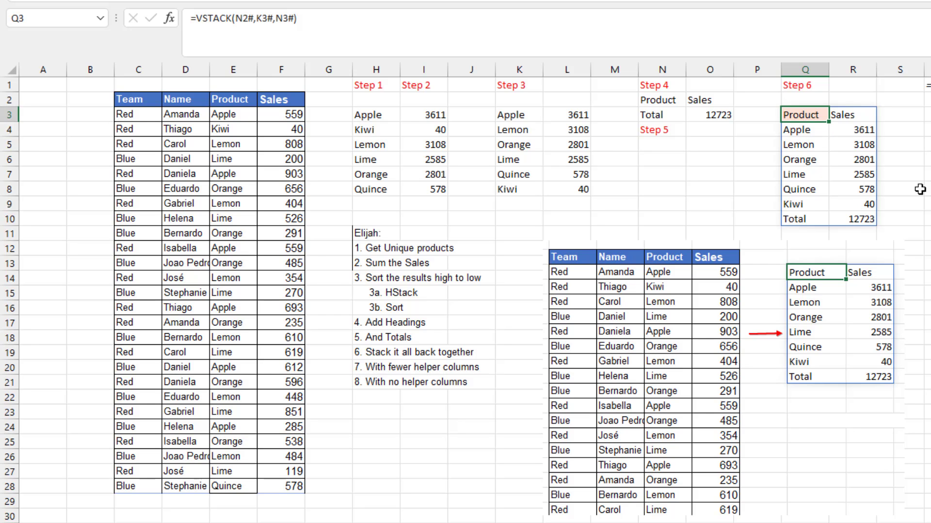
key("Right")
key("Down")
key("Down")
key("Down")
key("Down")
key("Down")
key("Down")
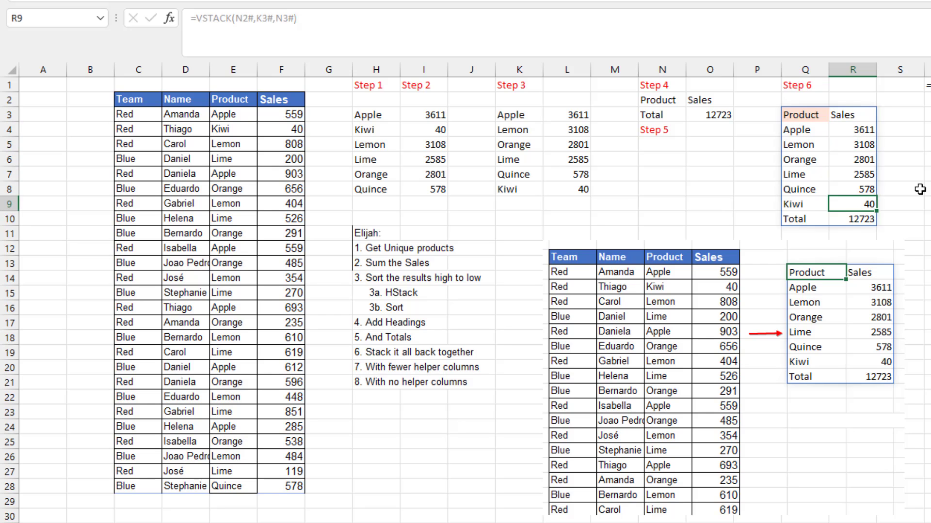
key("Down")
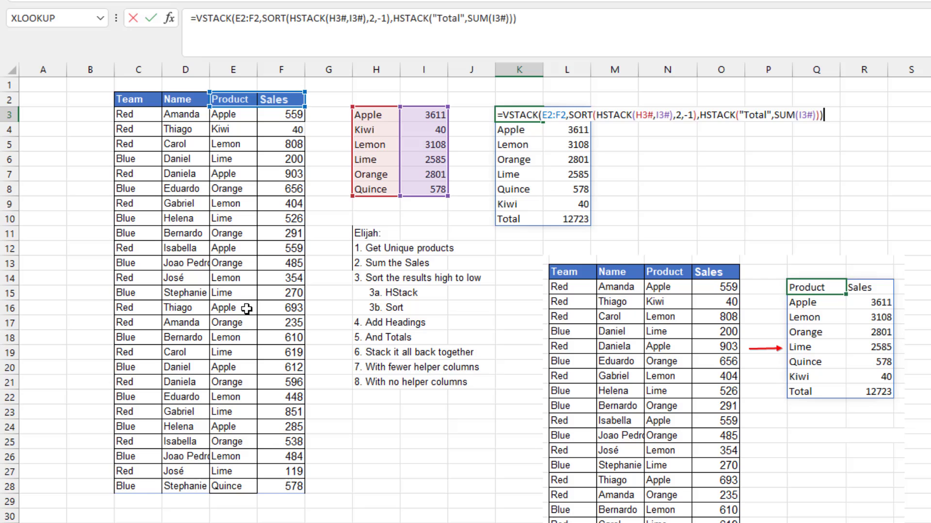
- Enter =VSTACK(E2:F2,SORT(HSTACK(H3#,I3#),2,-1),HSTACK("Total",SUM(I3#))) in K3
key("Return")
- Replace Apple with Mango in E16, then reopen the K3 summary formula for review
left_click(226, 309)
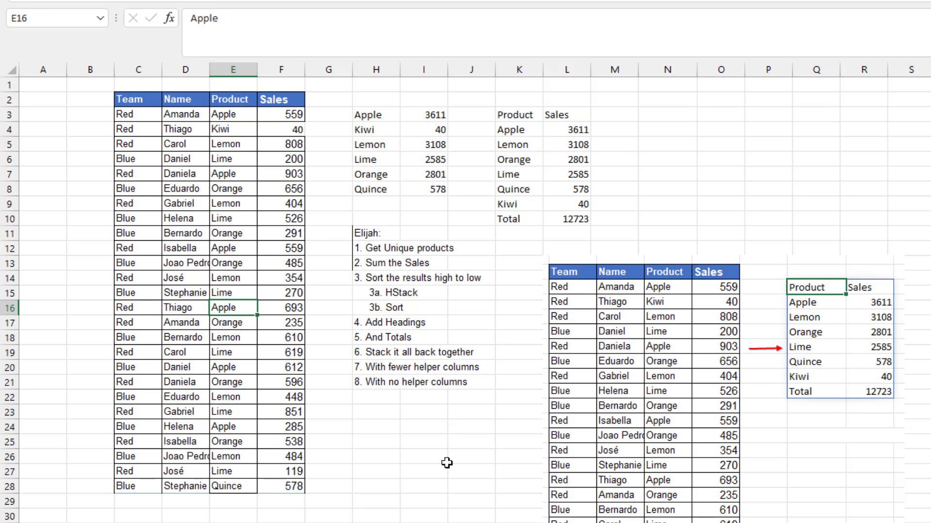
type("Man")
type("go")
key("Return")
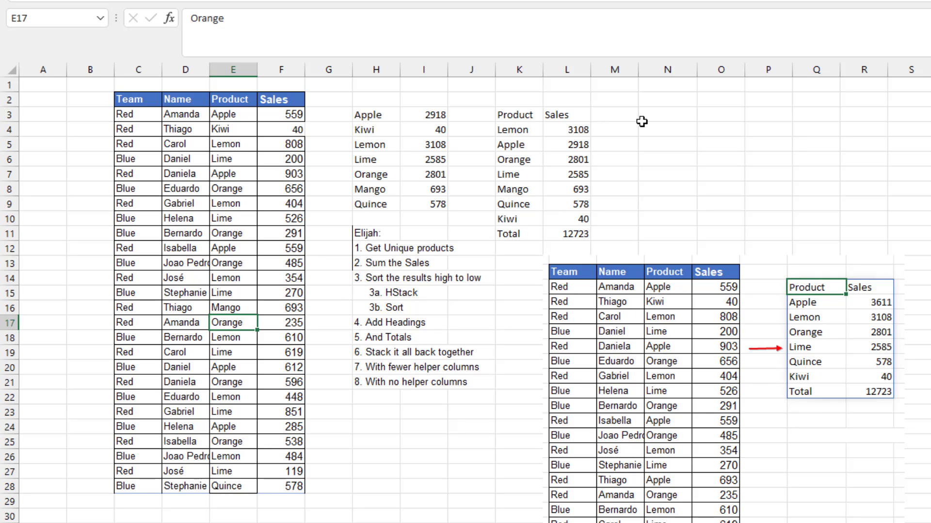
left_click(524, 115)
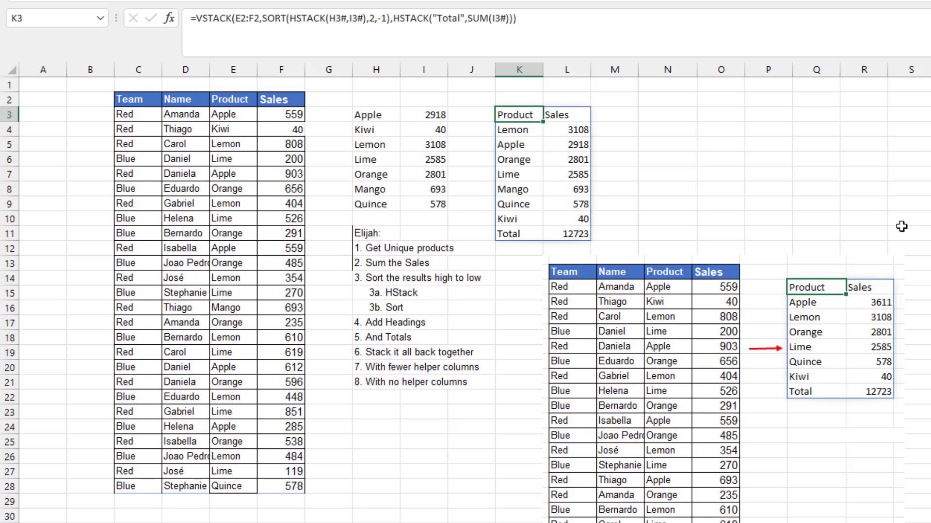
key("F2")
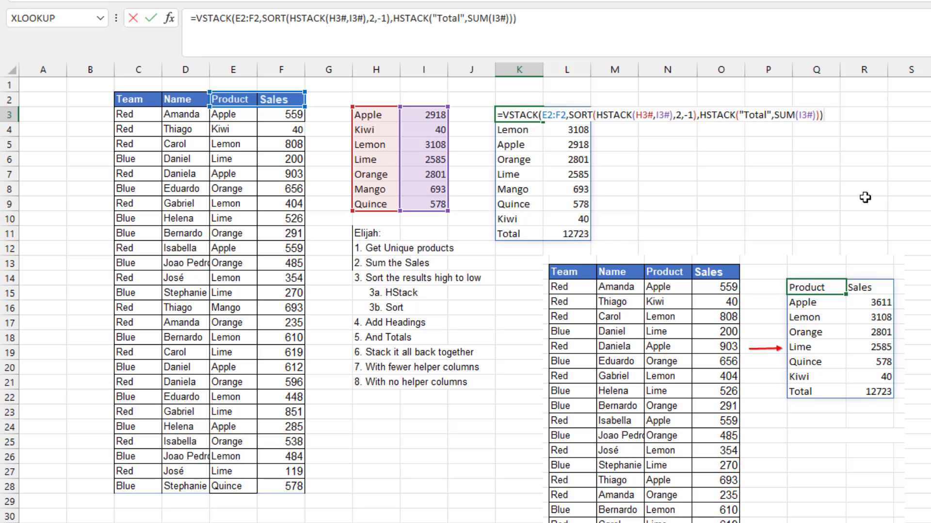
- Inspect the H3 LET formula built from UNIQUE, SUMIFS, VSTACK, SORT and HSTACK without changing it
key("Escape")
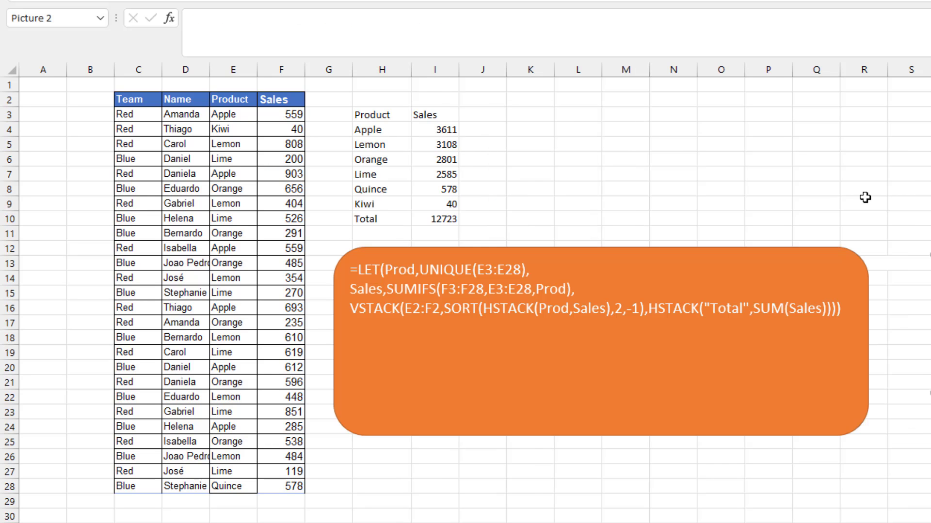
double_click(384, 114)
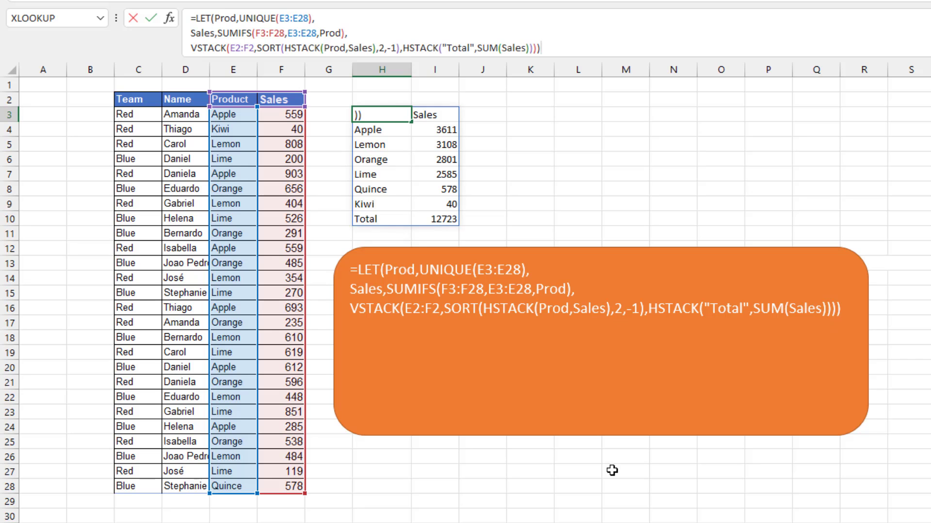
key("ctrl+Return")
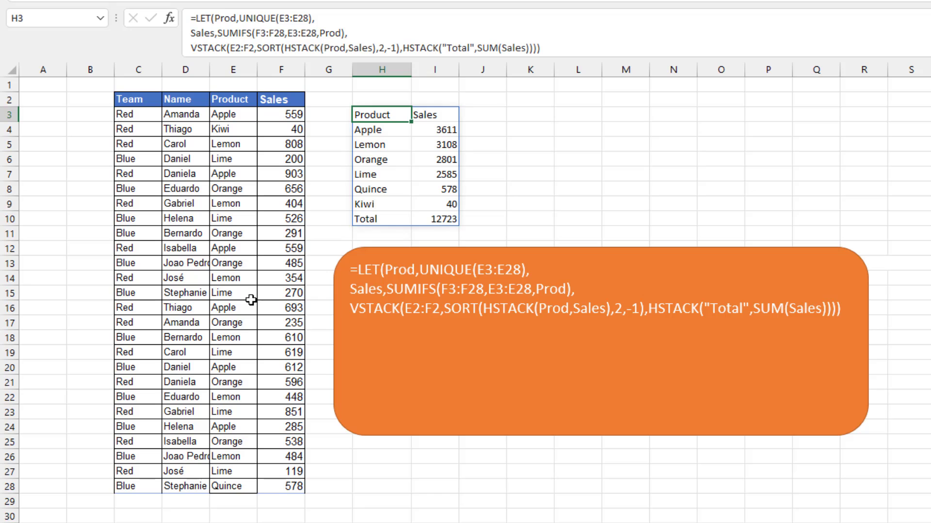
- Enter Mango in E16 so the LET summary lists Lemon first and Mango at 693
left_click(232, 321)
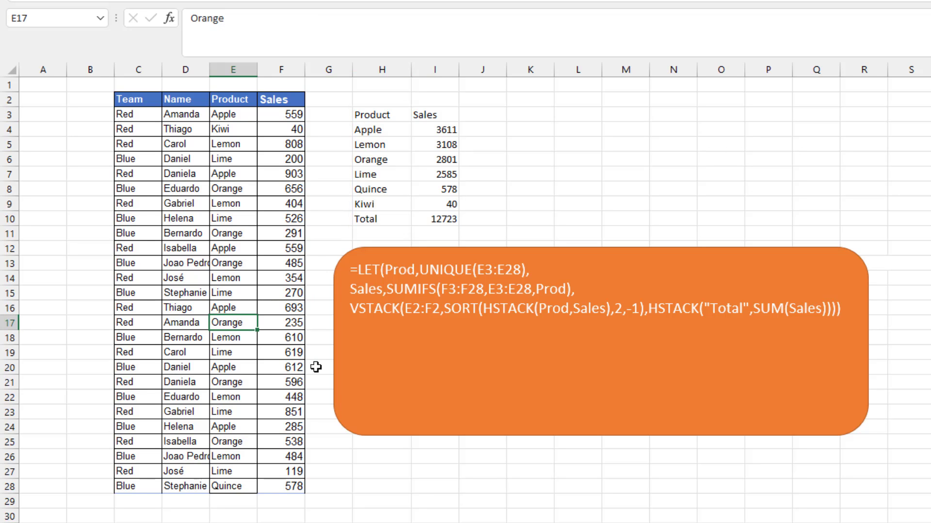
key("Up")
type("Man")
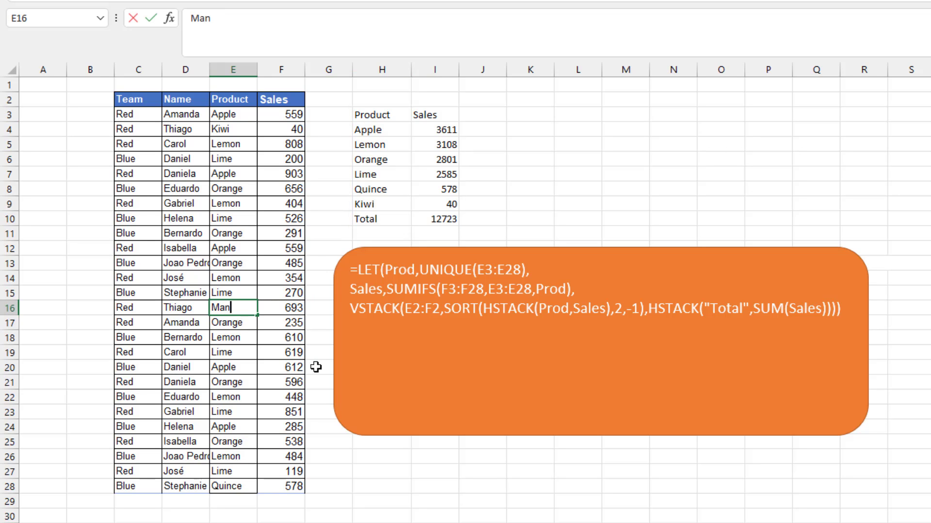
type("go")
key("Tab")
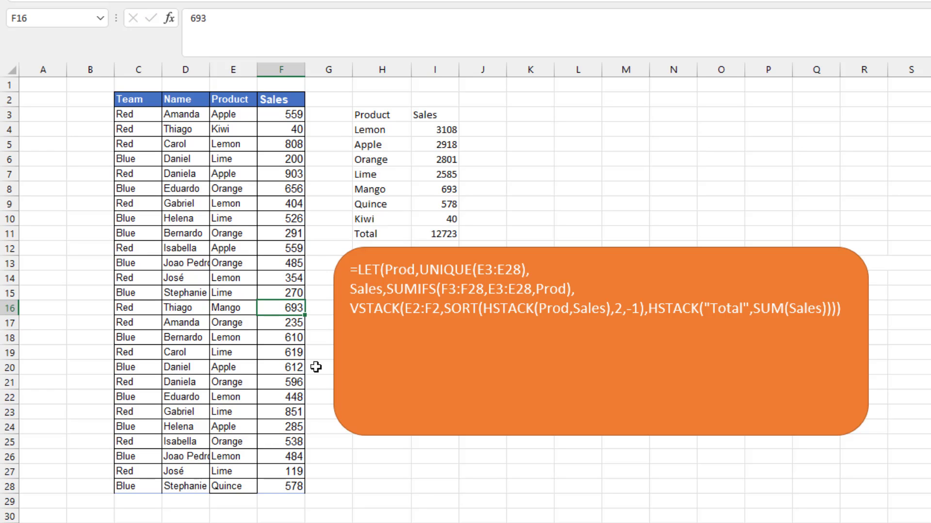